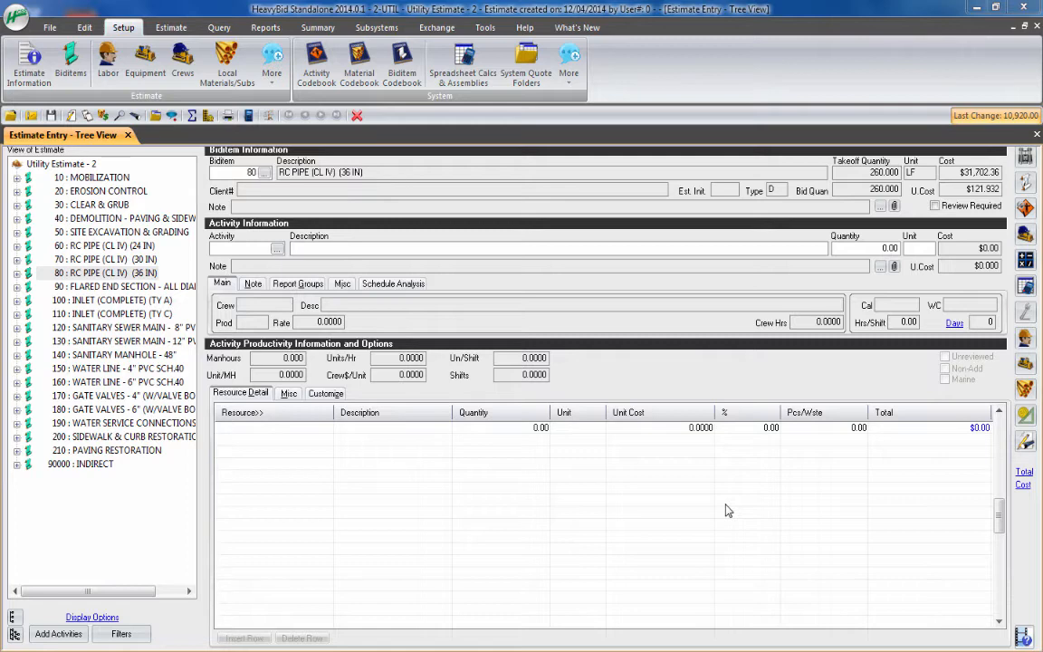
Open the Activity Codebook setup and load activity 41006 Furn & Install 36" RCP from Pipe & Drainage > Pipe > RCP > Install RCP Complete
click(317, 68)
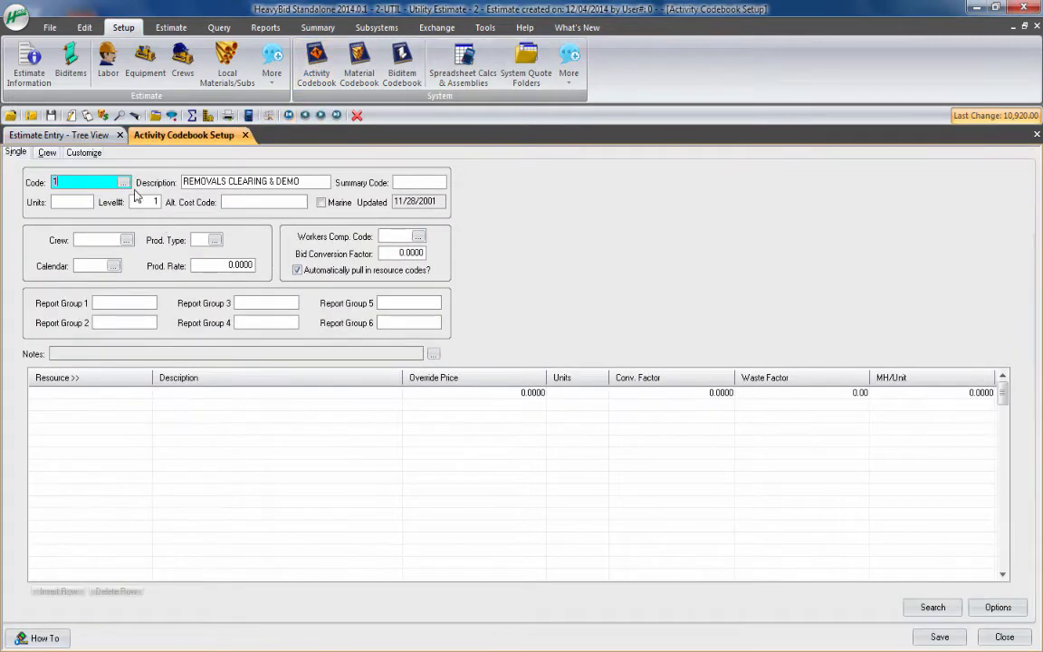
click(124, 182)
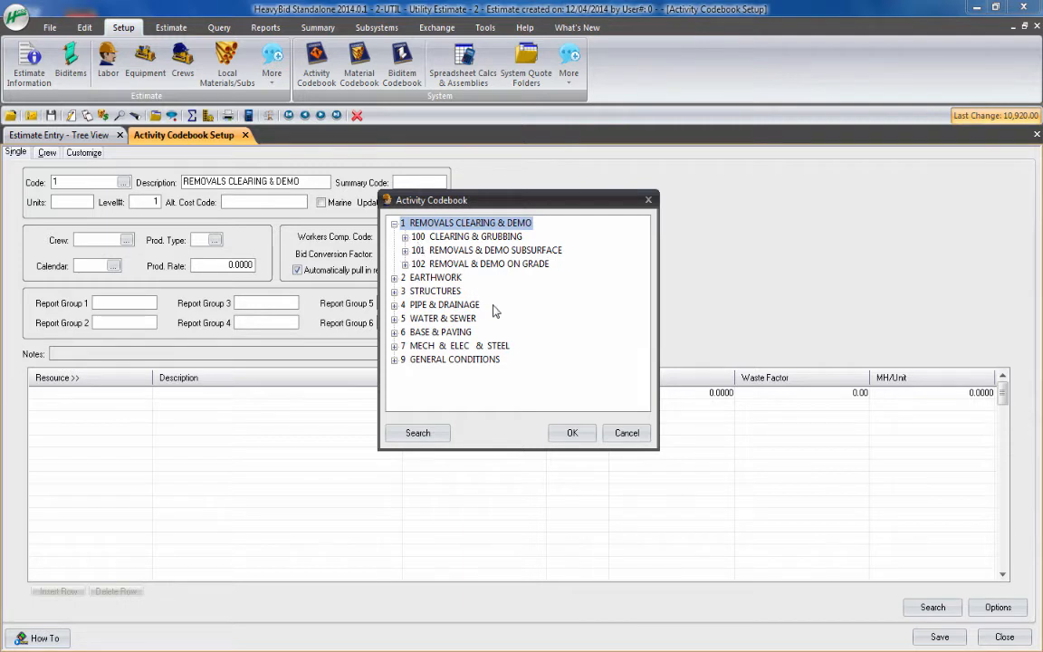
click(394, 304)
click(404, 318)
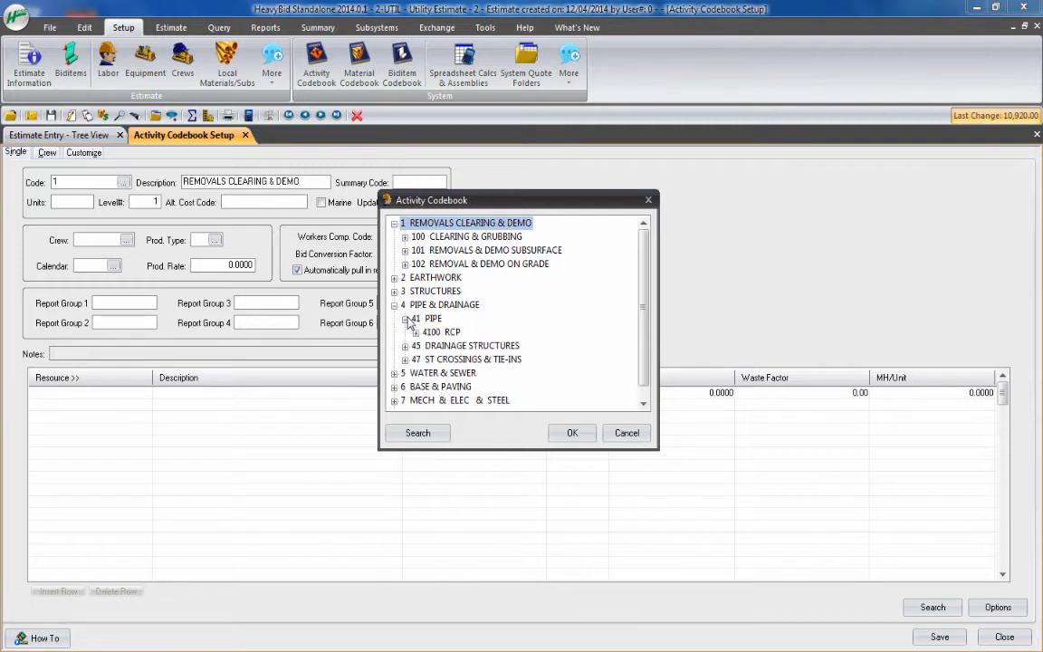
click(416, 331)
click(427, 344)
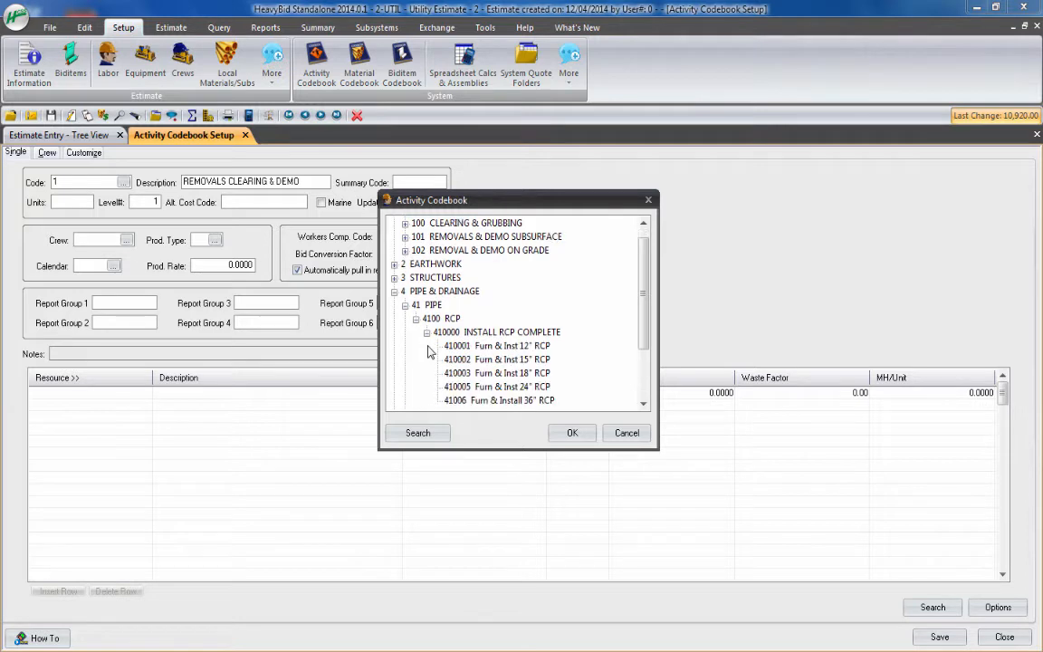
click(530, 400)
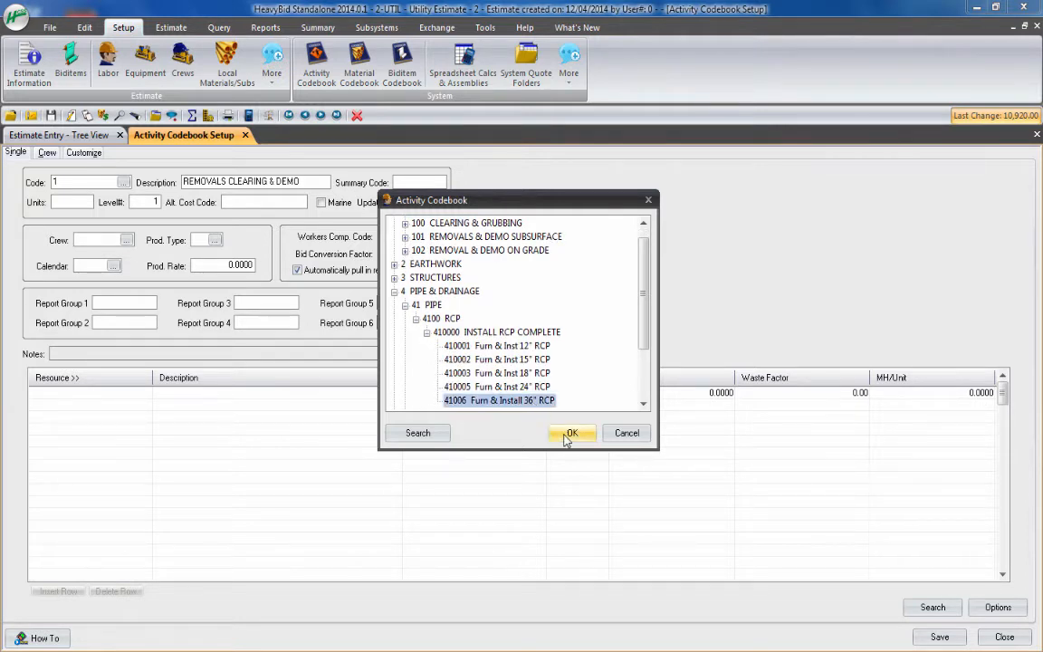
click(570, 433)
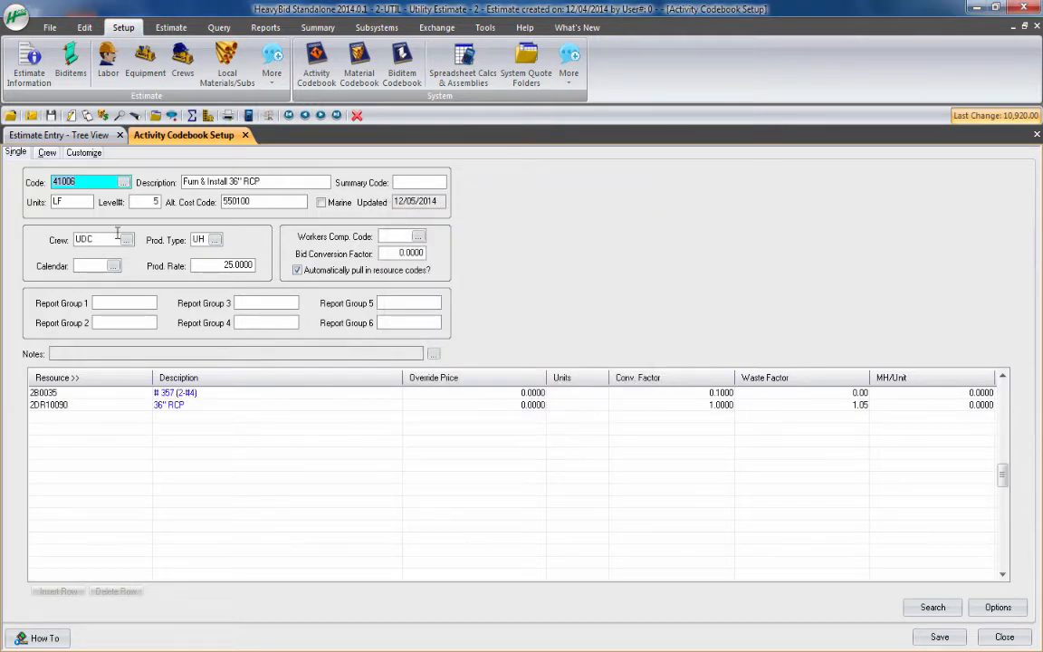
Review where activity 41006 sits in the codebook hierarchy, keeping it as the selected activity
click(124, 182)
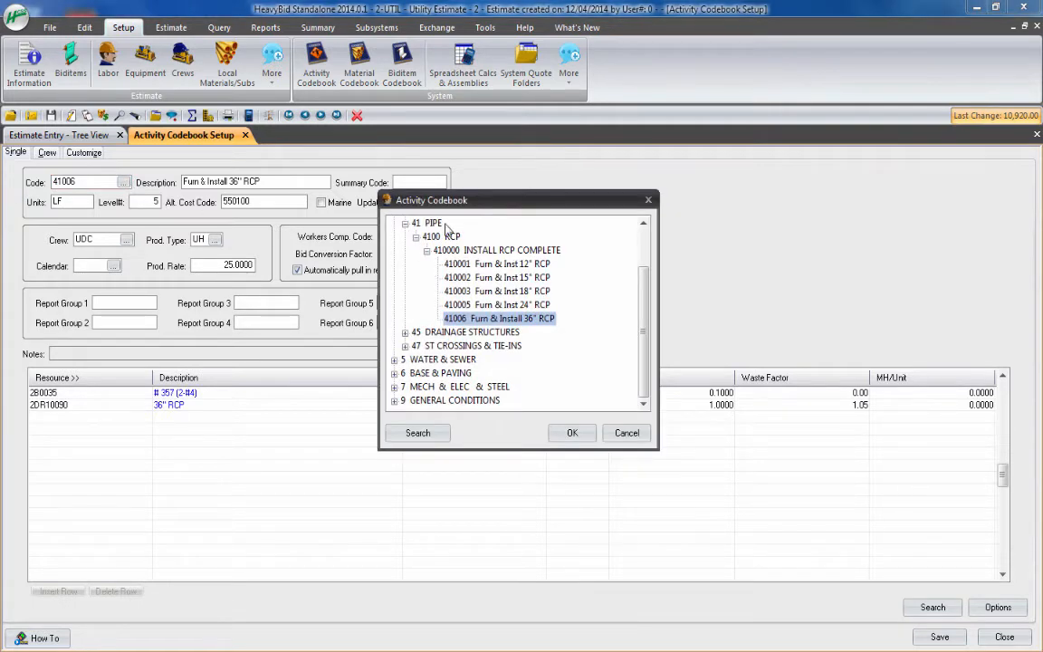
scroll(451, 224, up, 2)
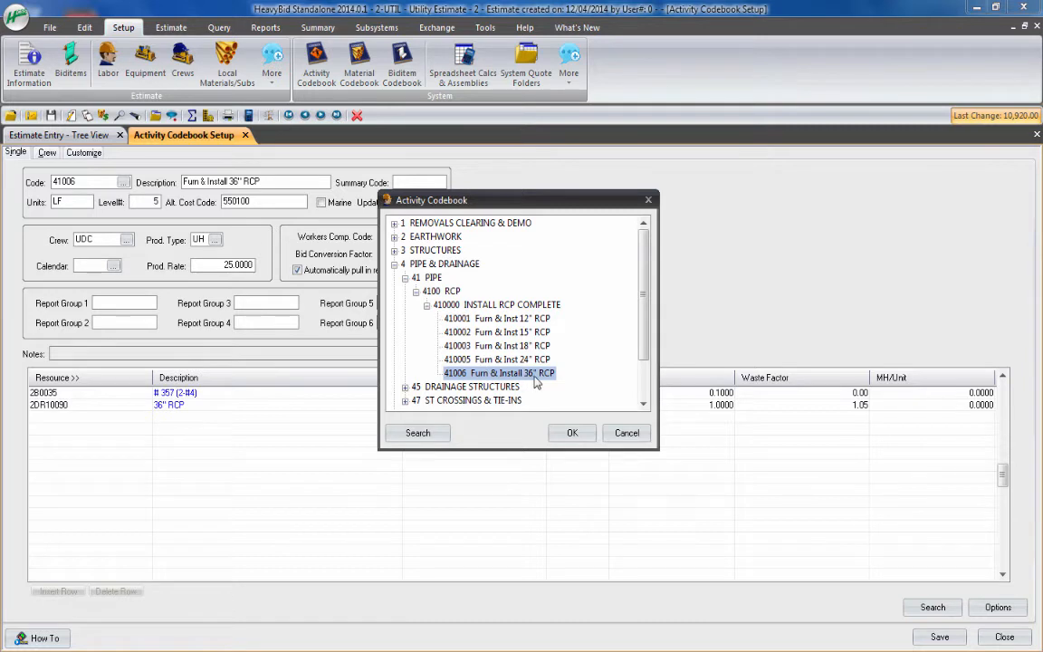
click(572, 433)
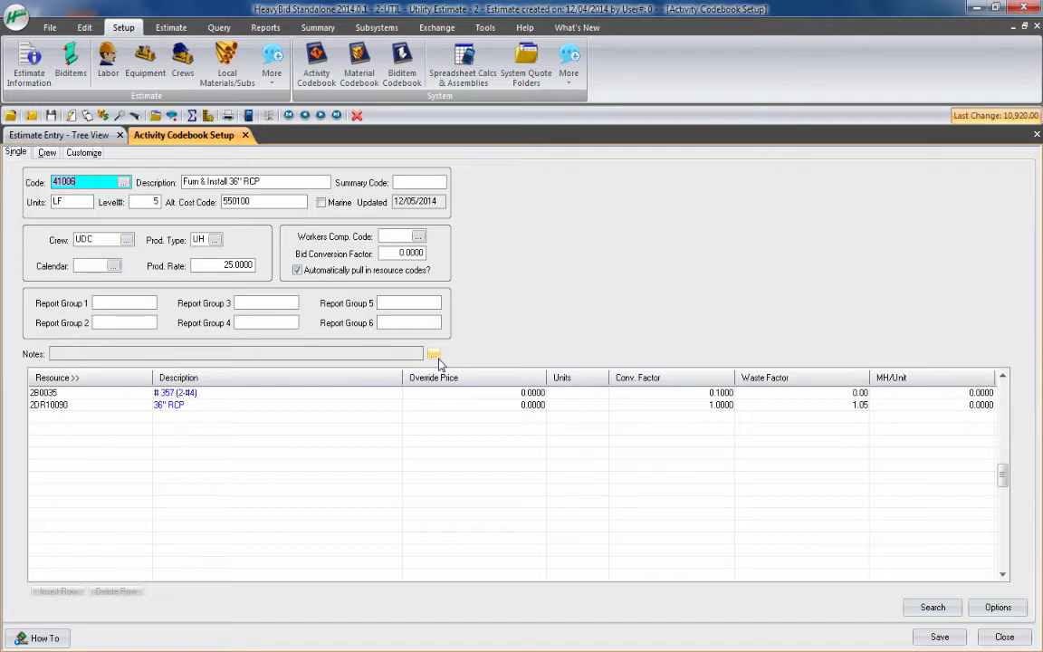
Examine the activity's code, description, summary code, units, level and alternate cost code fields
key(Tab)
key(Tab)
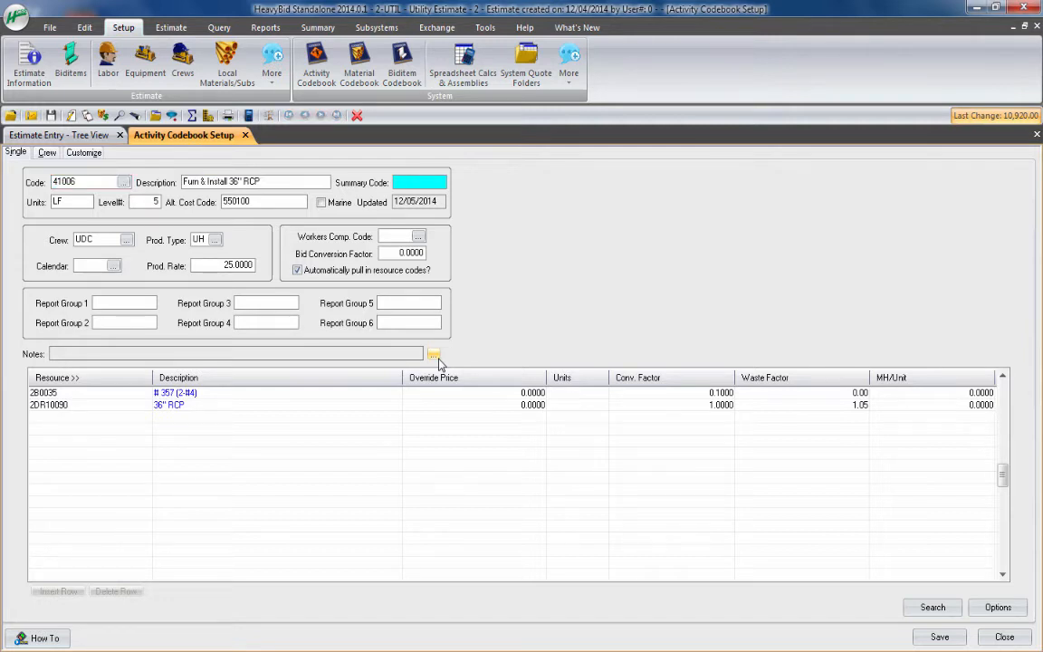
click(80, 181)
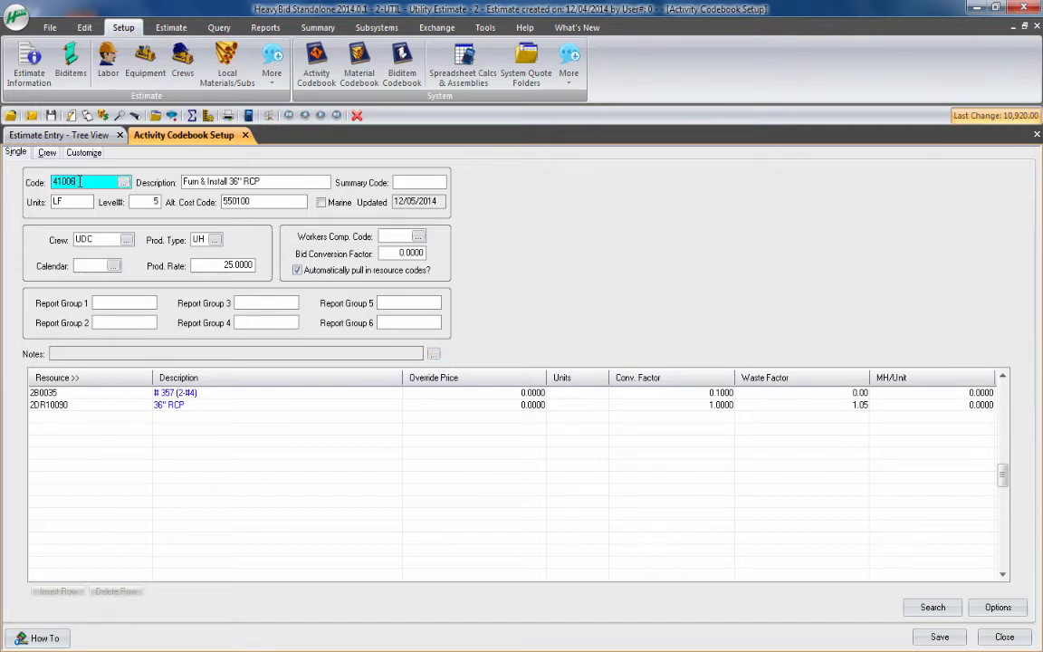
click(196, 179)
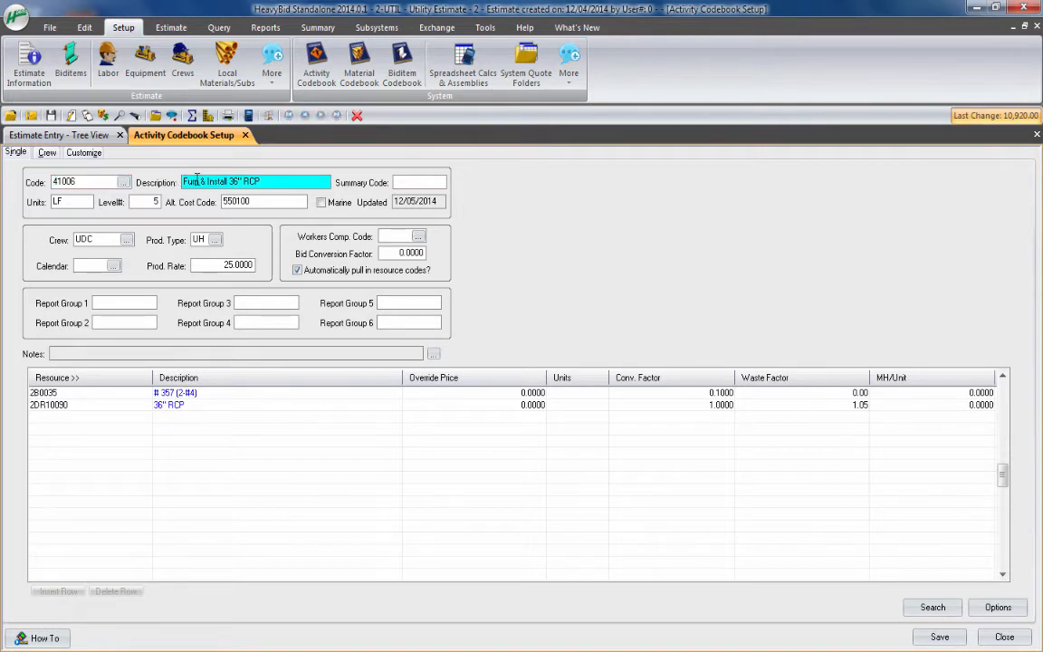
click(395, 183)
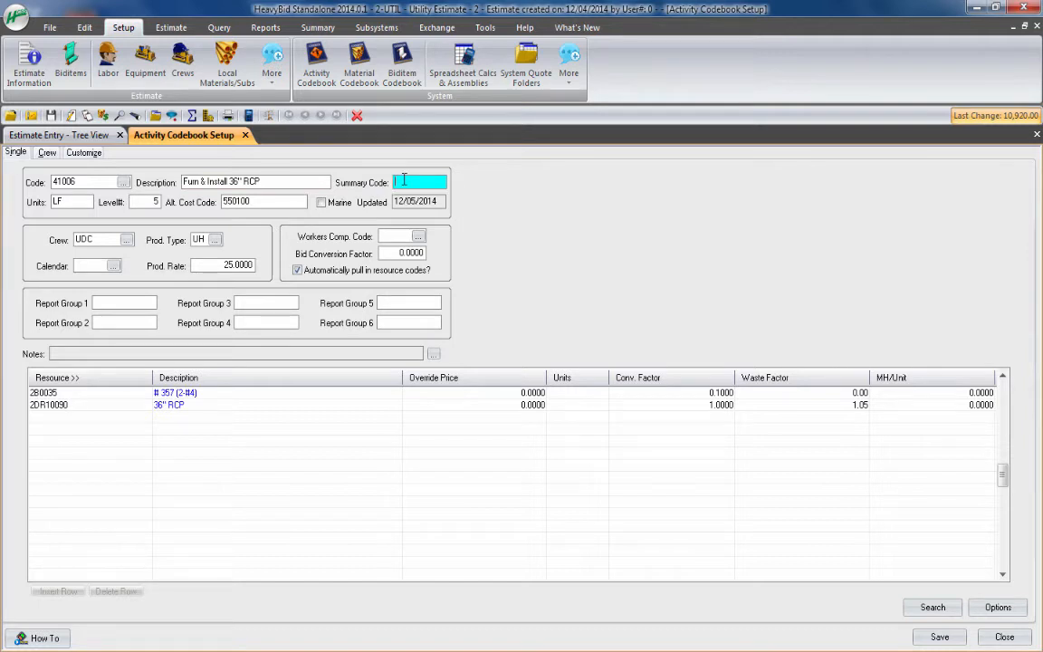
click(76, 201)
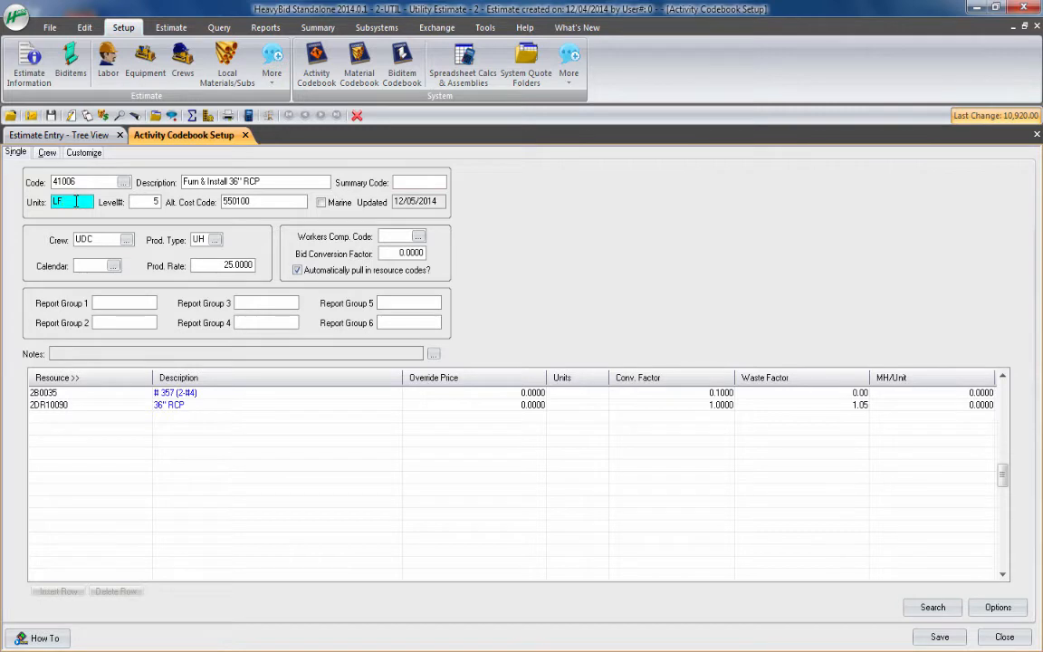
click(142, 200)
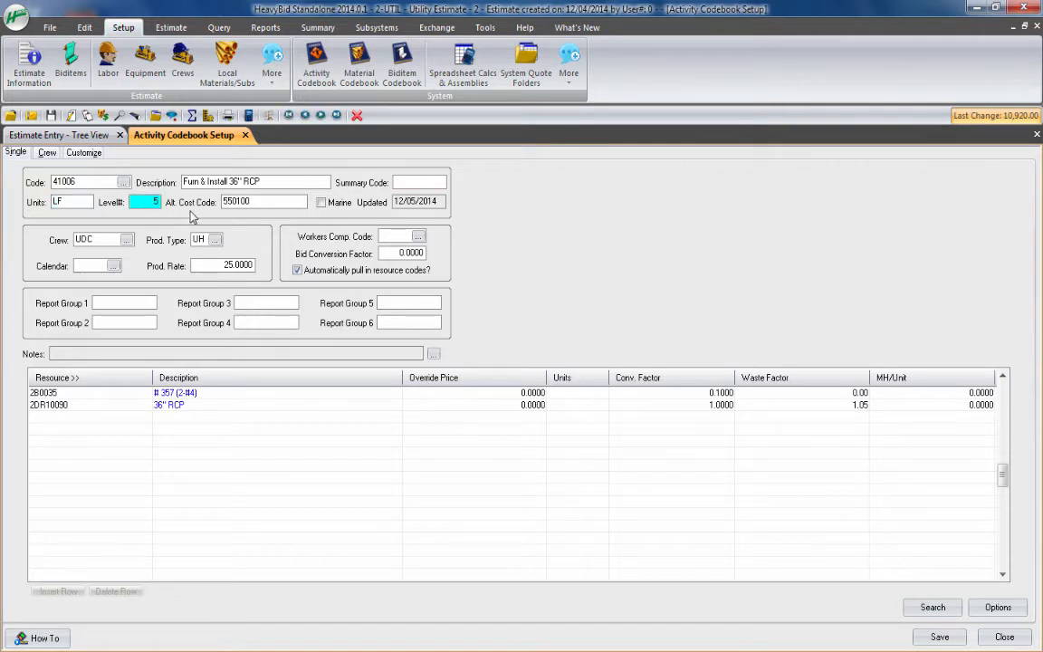
click(258, 201)
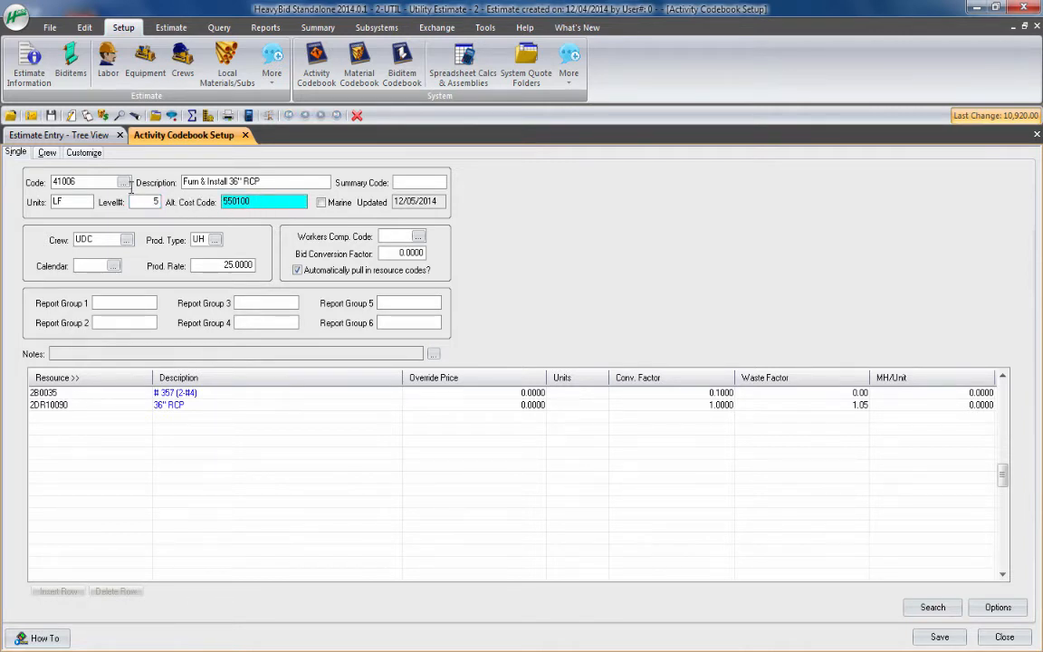
click(87, 181)
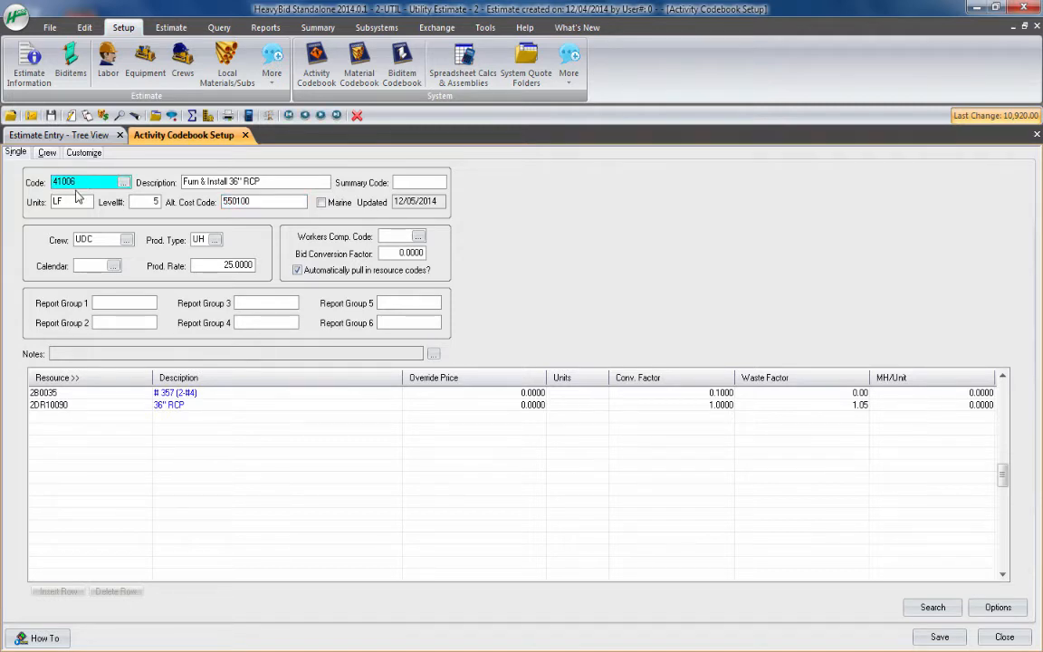
click(268, 203)
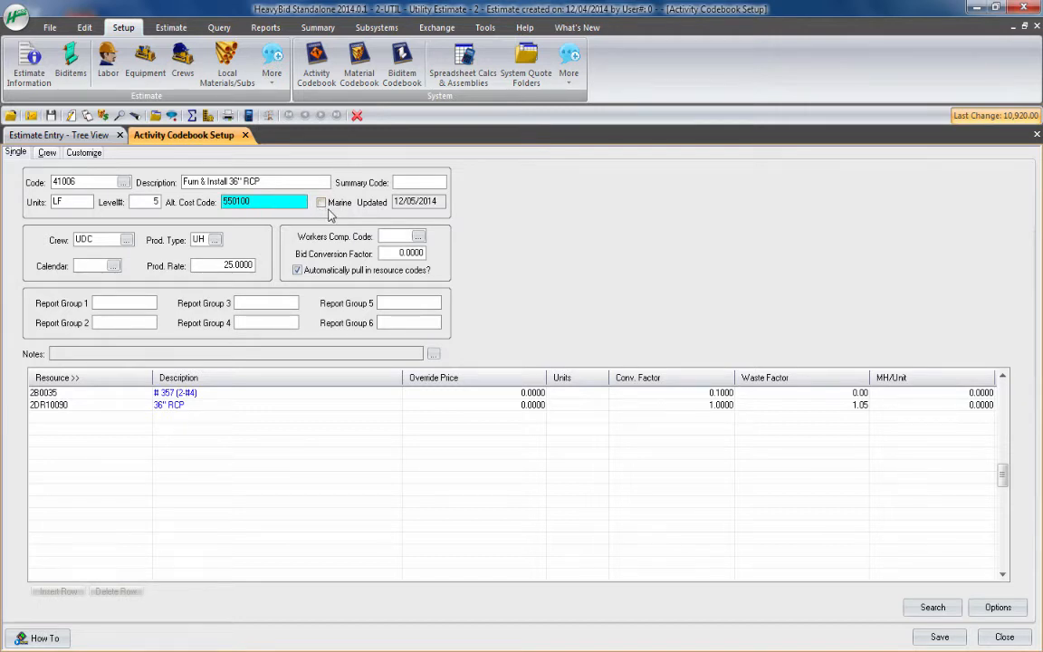
Review the members of drainage crew UDC and the available production types, keeping the activity's existing choices
click(127, 240)
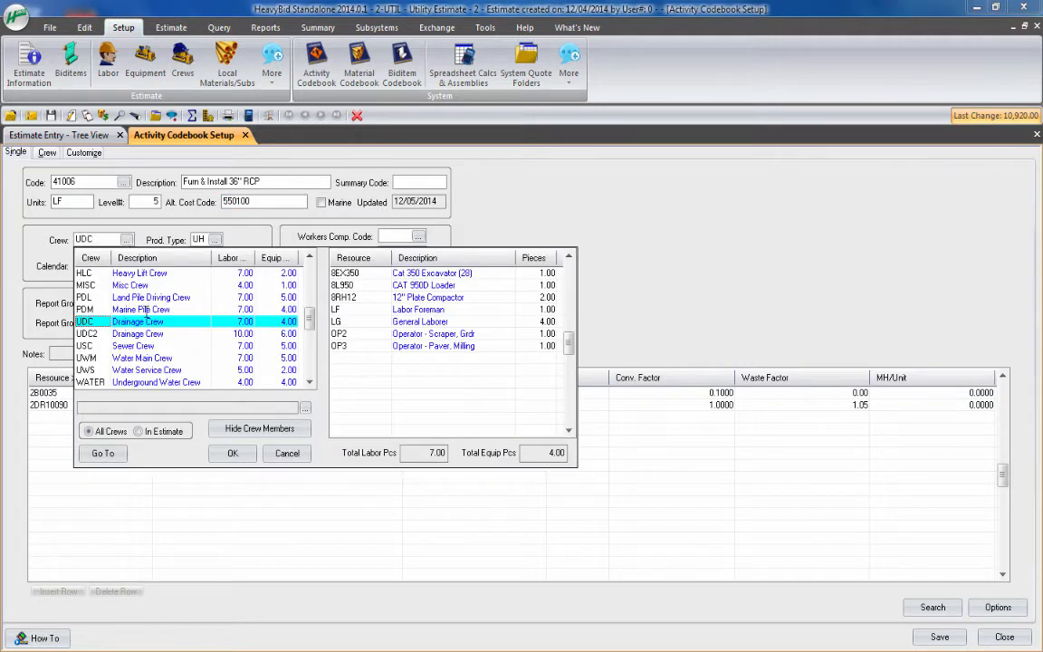
click(232, 453)
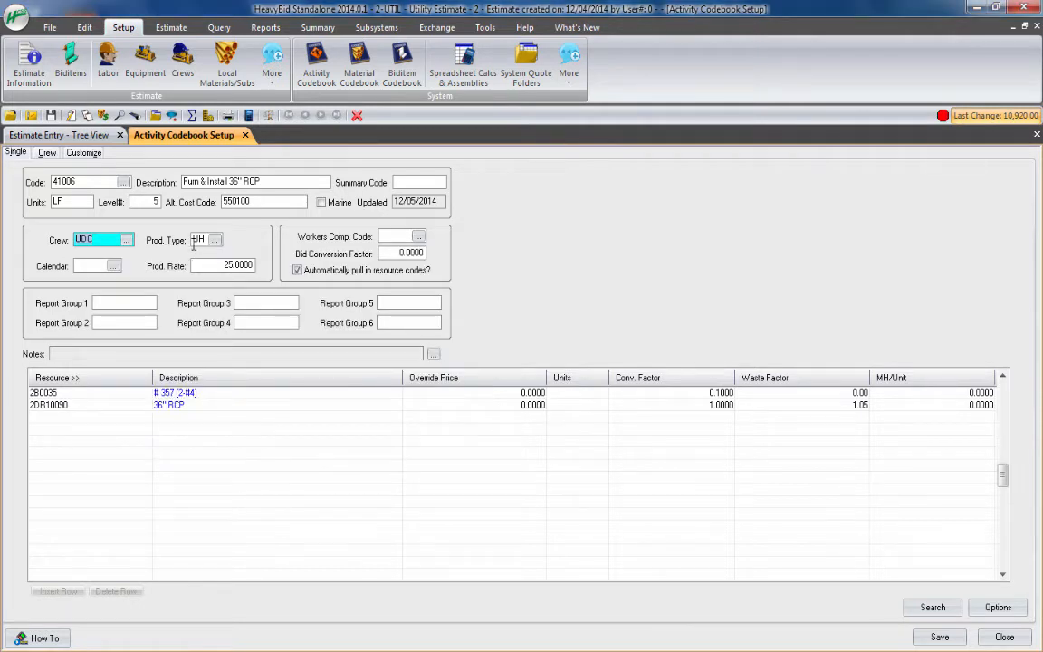
click(215, 240)
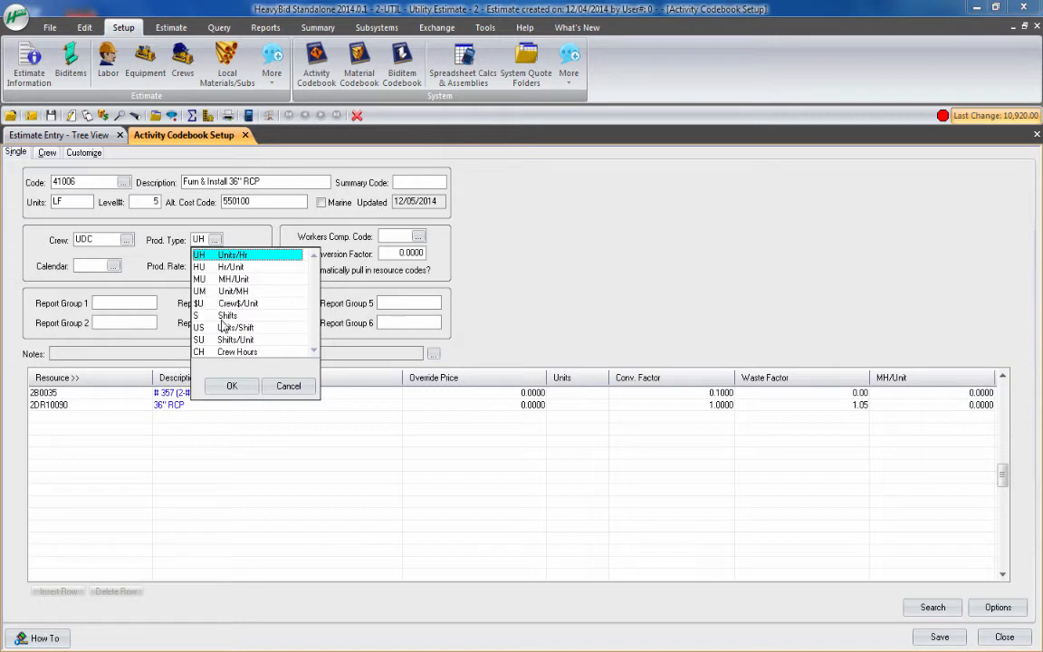
click(283, 386)
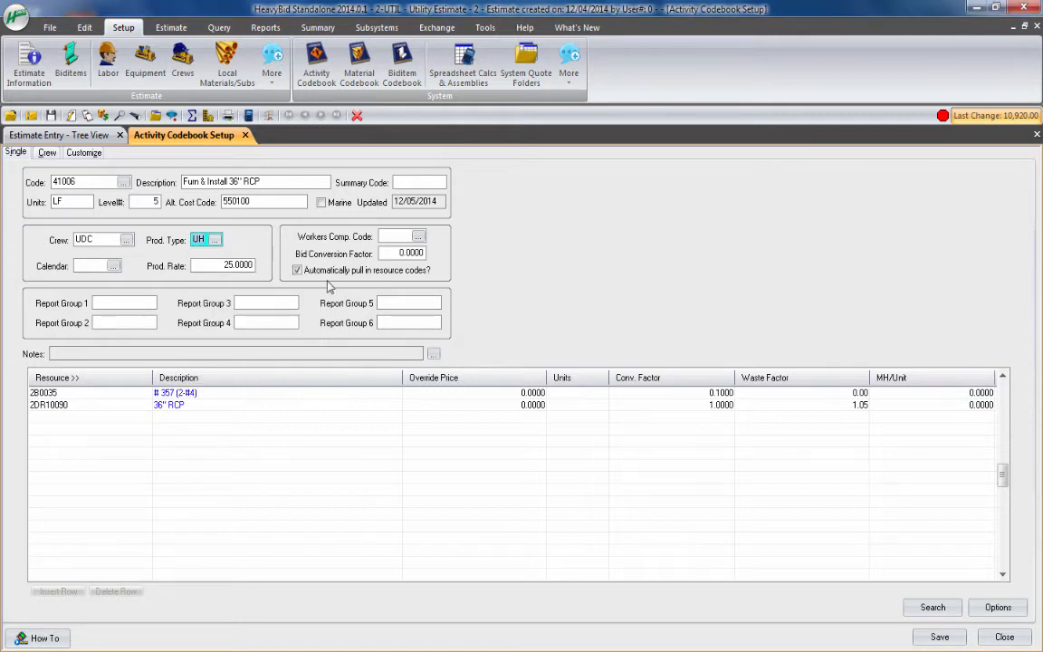
Set the activity's workers comp code to 5507 Underground
click(418, 236)
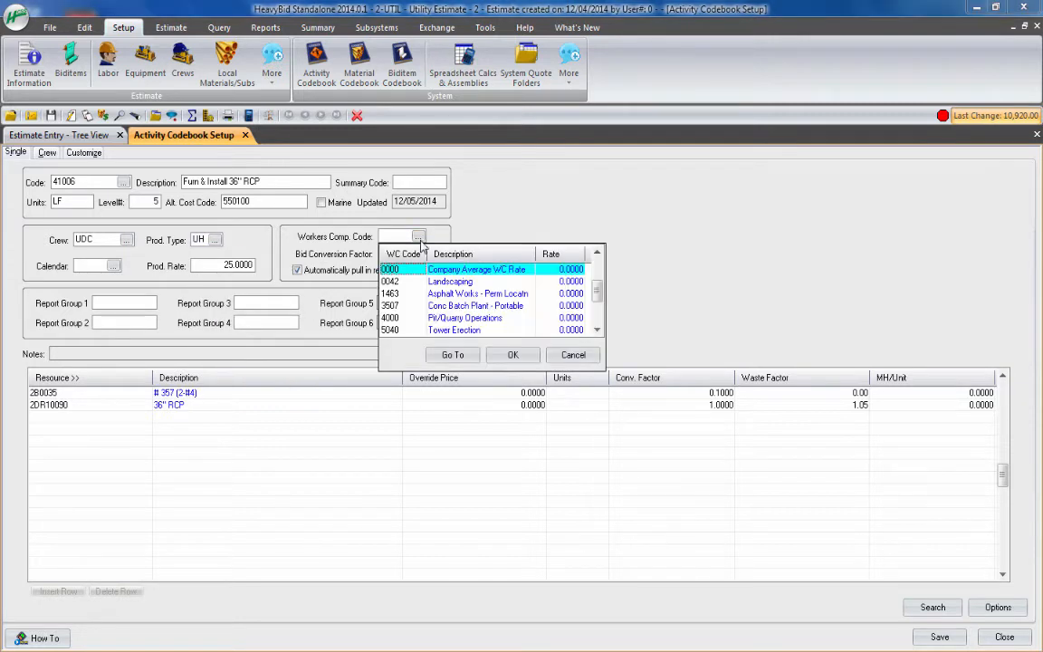
key(Down)
key(Down)
key(Down)
key(Down)
key(Down)
key(Down)
key(Down)
key(Down)
key(Down)
key(Down)
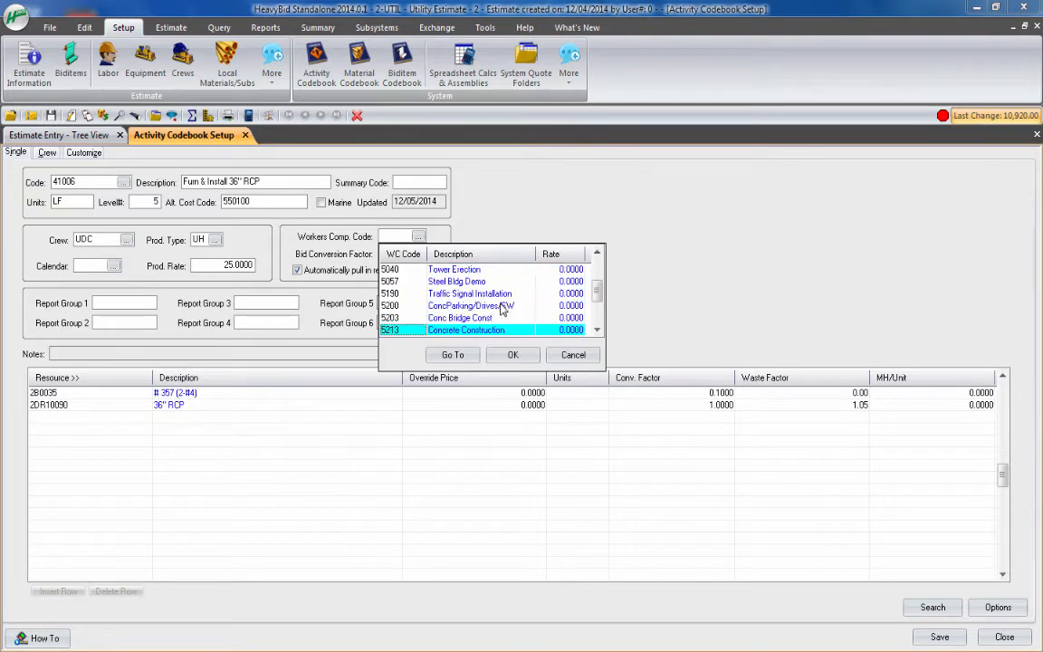
key(Down)
key(Down)
key(Down)
key(Down)
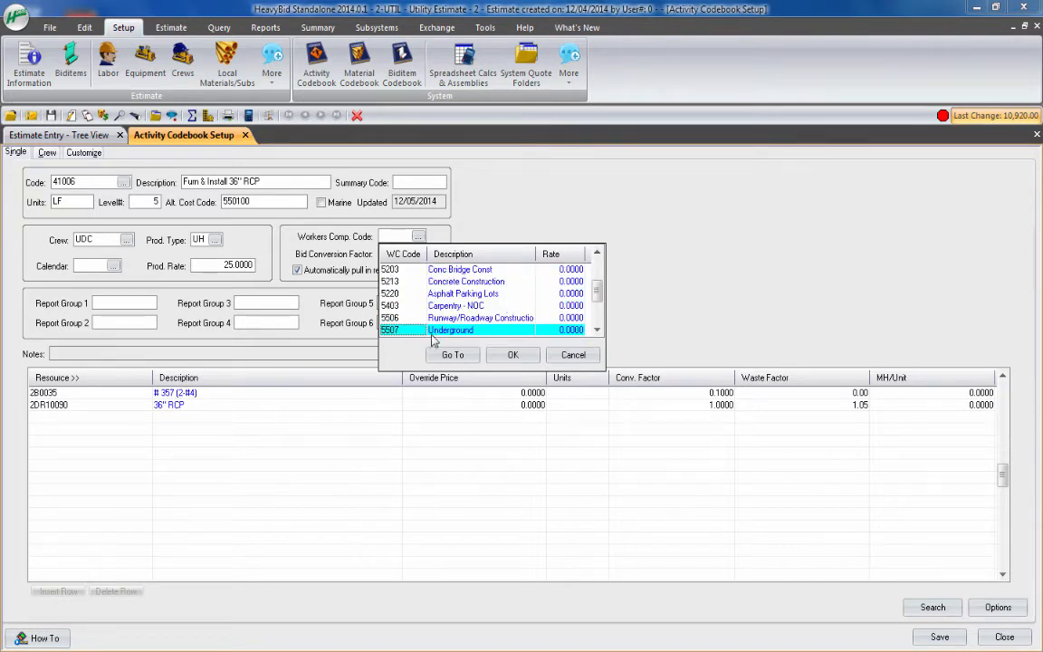
click(514, 355)
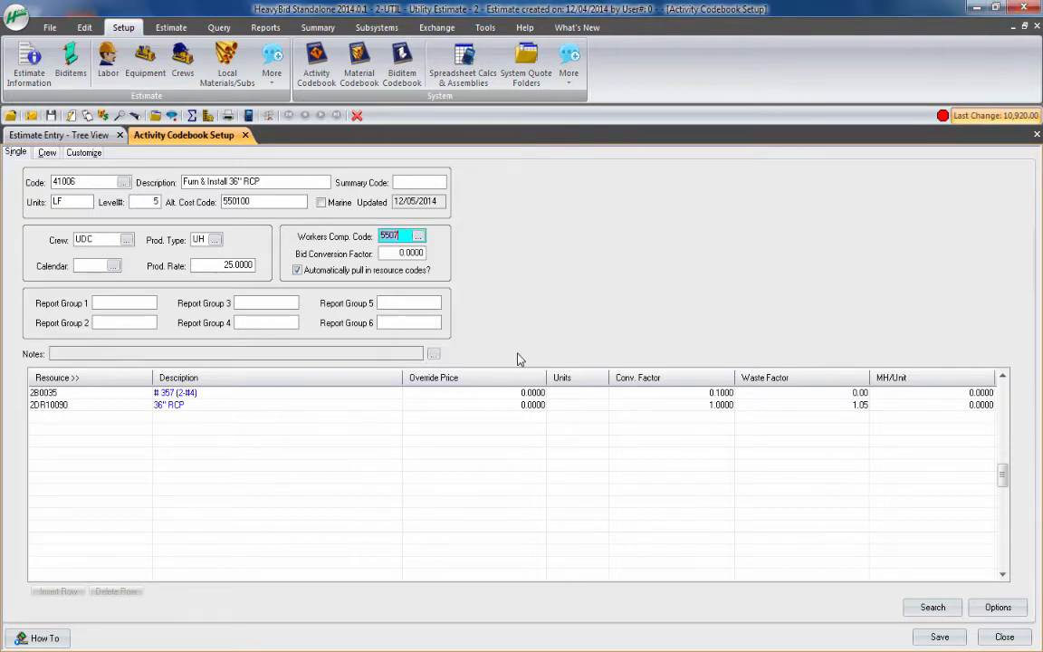
Examine the calendar and production rate fields, both resource rows, and the list of resources available for the activity
click(86, 266)
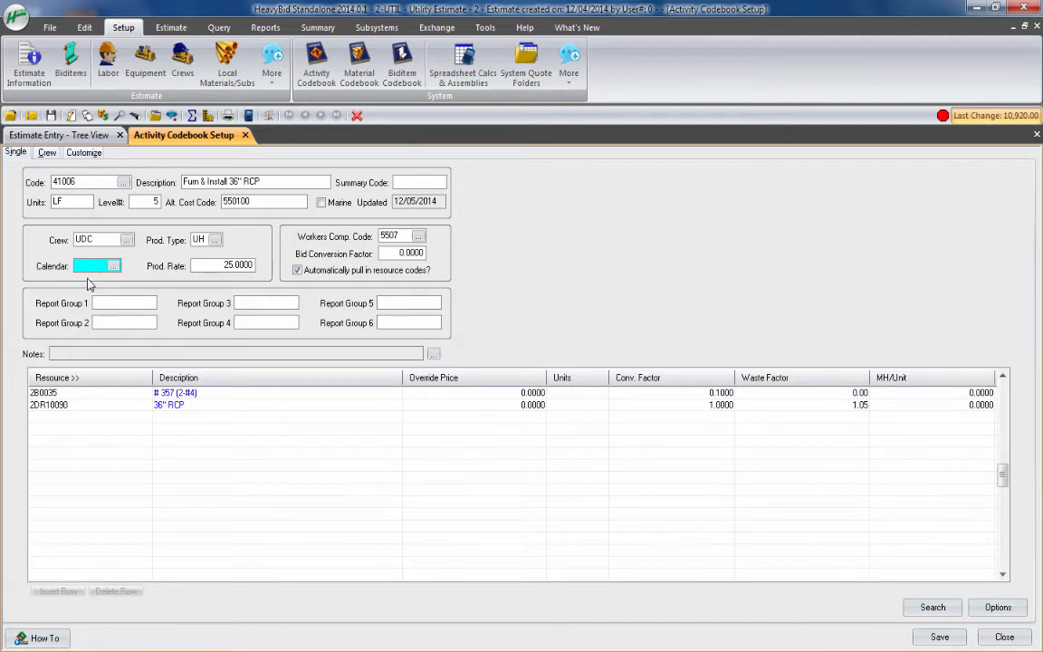
click(253, 264)
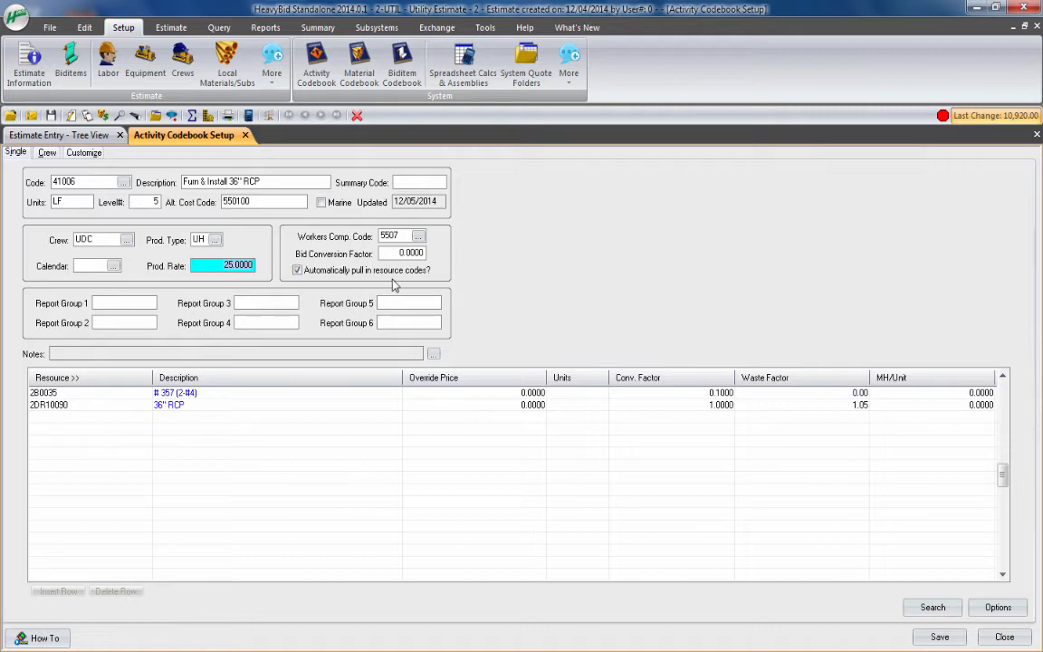
click(100, 401)
click(99, 404)
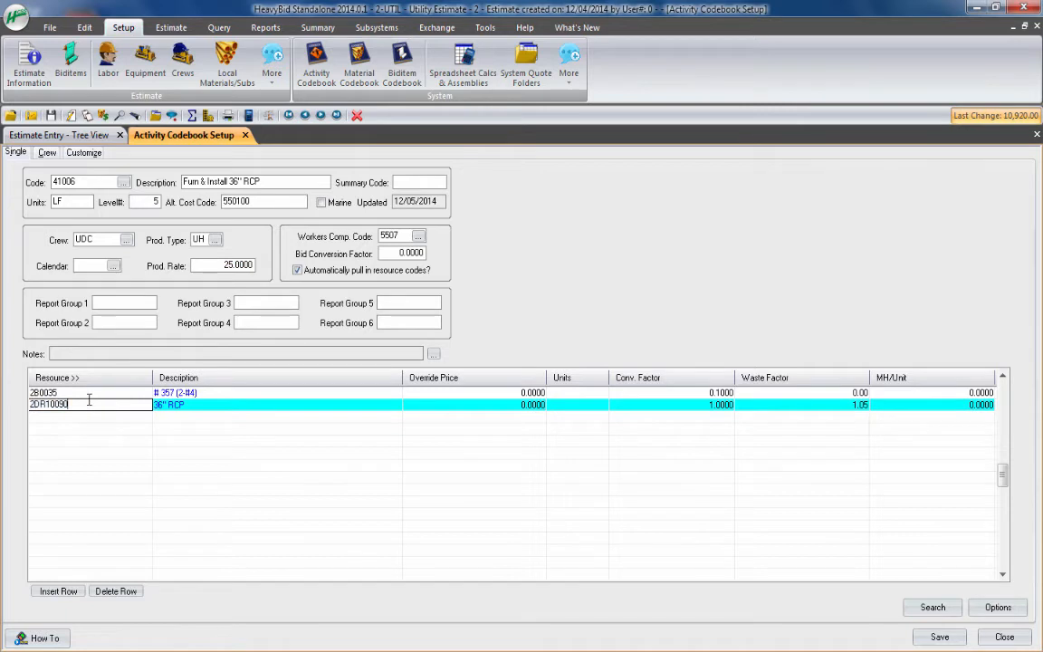
click(74, 392)
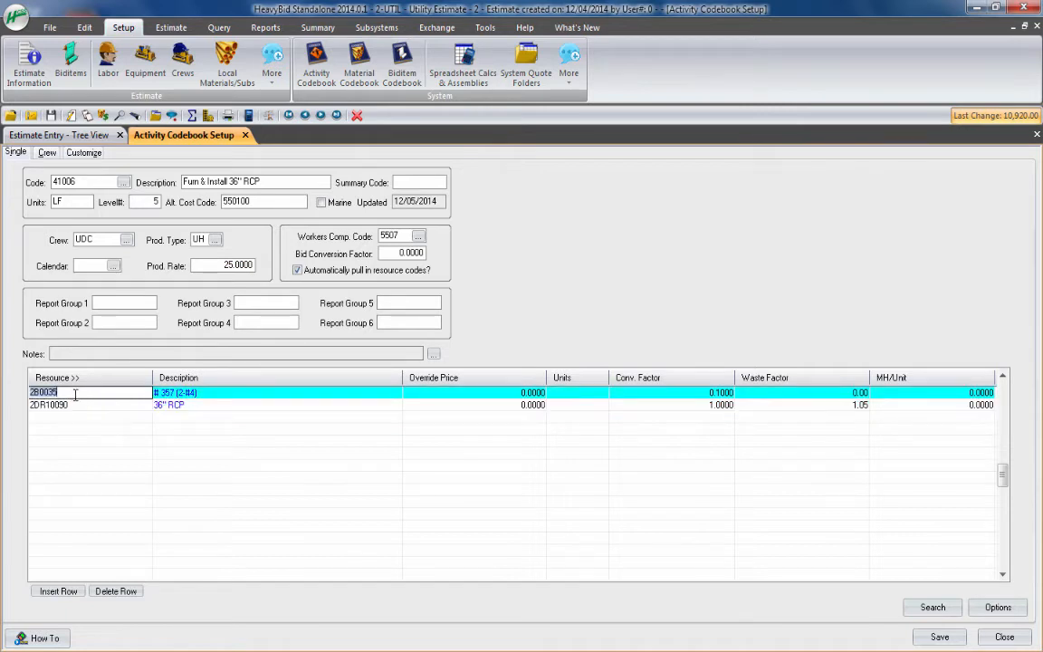
click(68, 378)
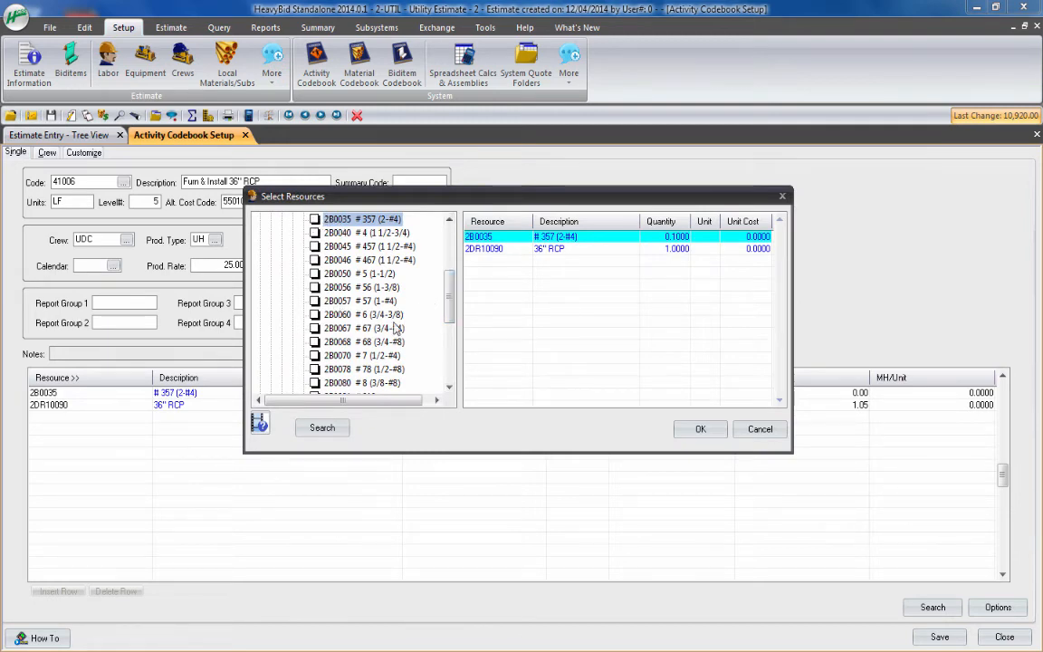
click(760, 430)
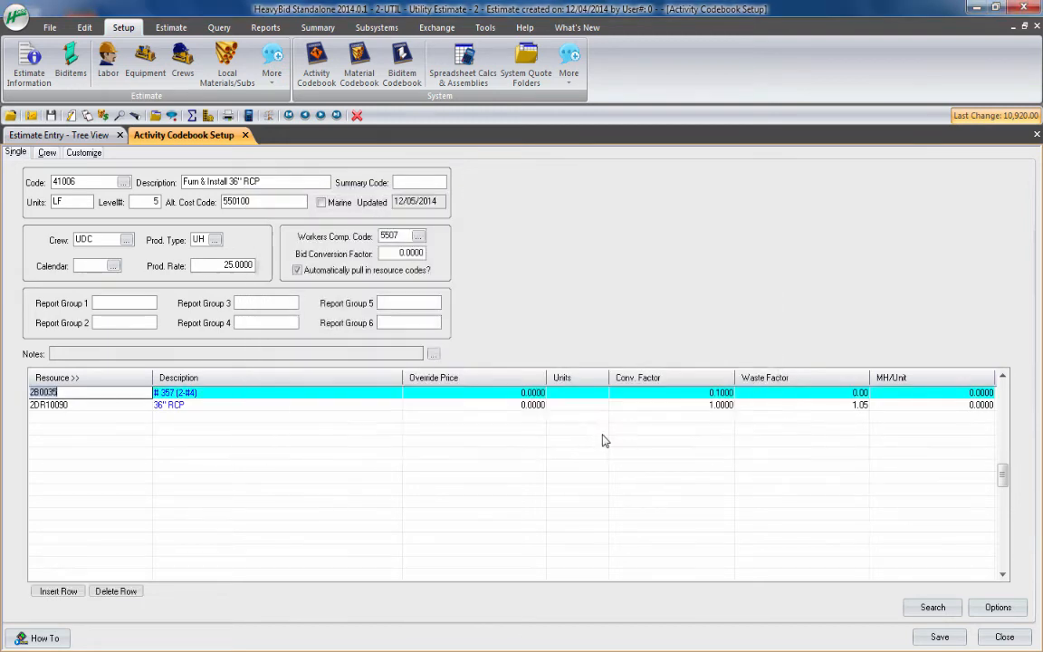
Examine the override price, units and conversion factor of the # 357 (2-#4) stone resource
click(488, 393)
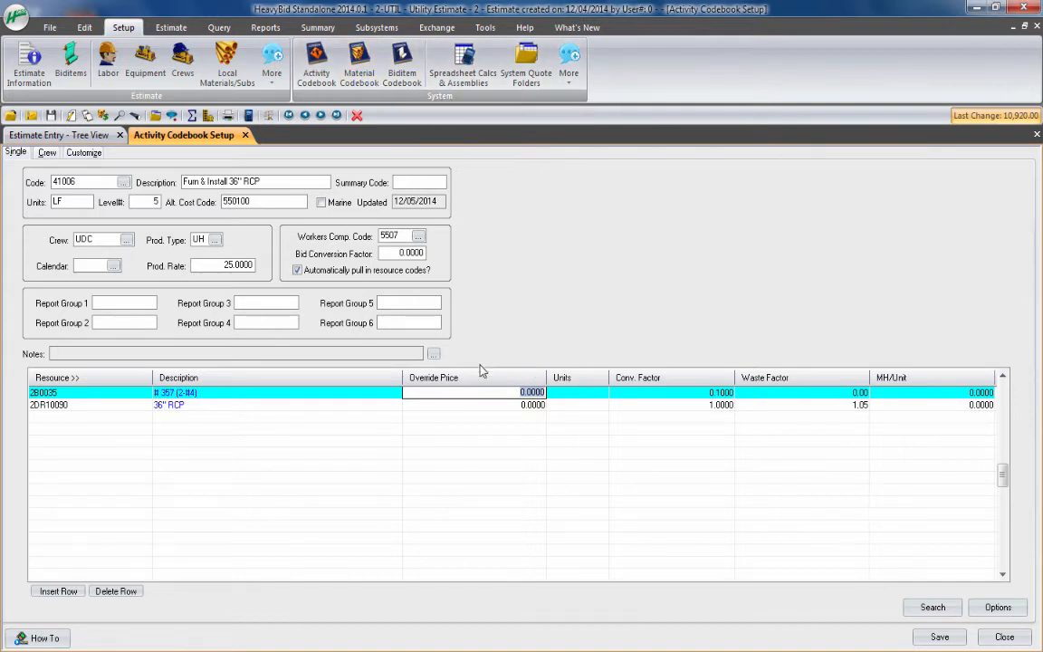
click(569, 393)
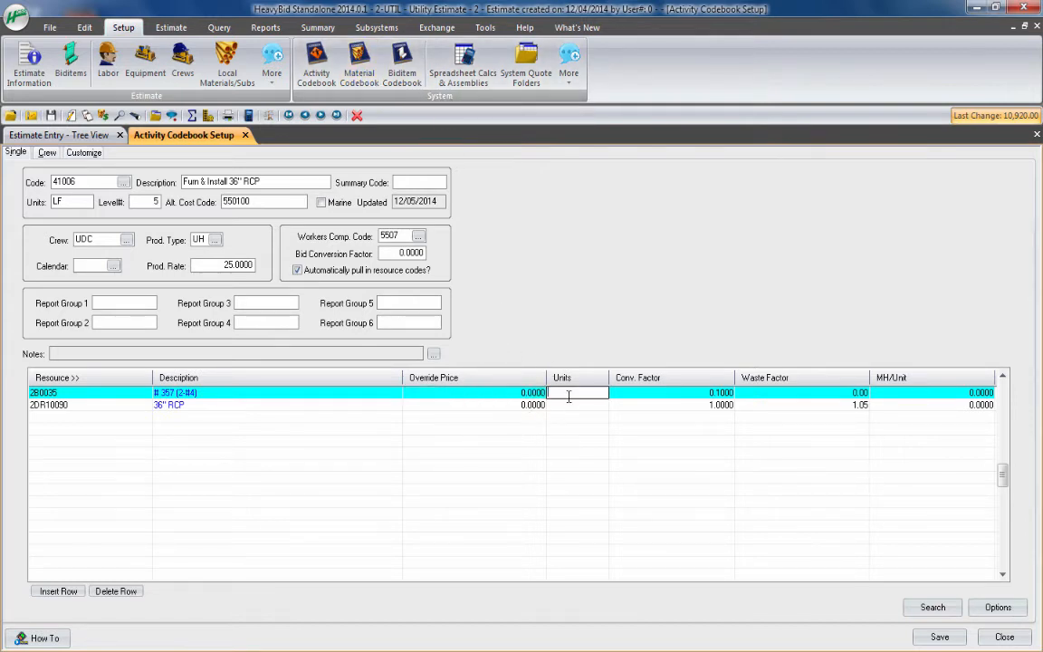
click(648, 393)
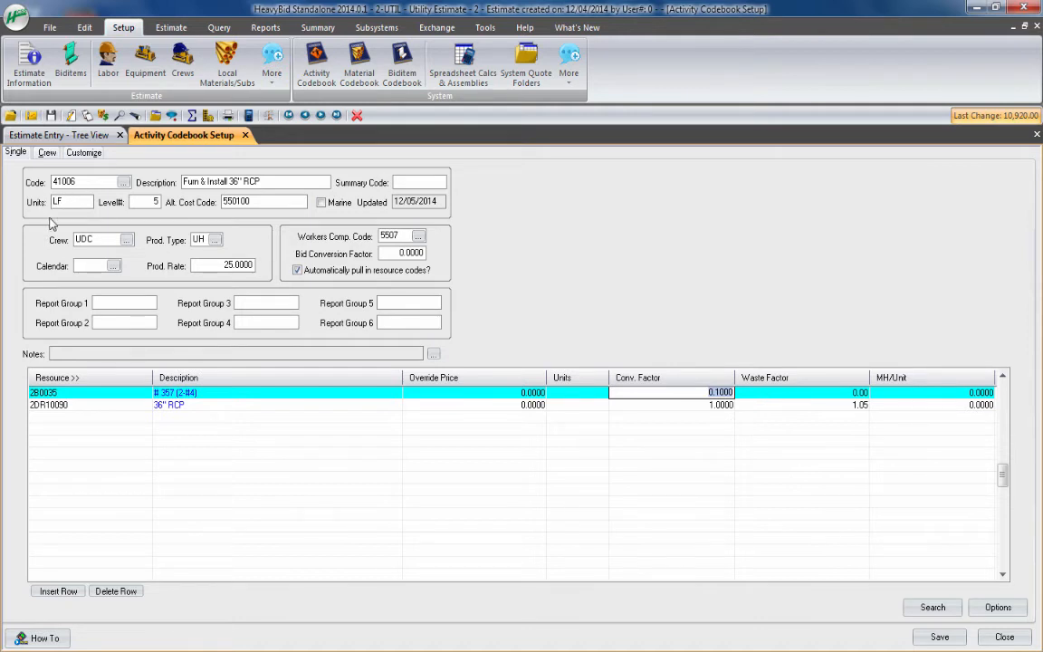
Check the waste factor and override price of the 36" RCP resource, and save the codebook activity
click(76, 405)
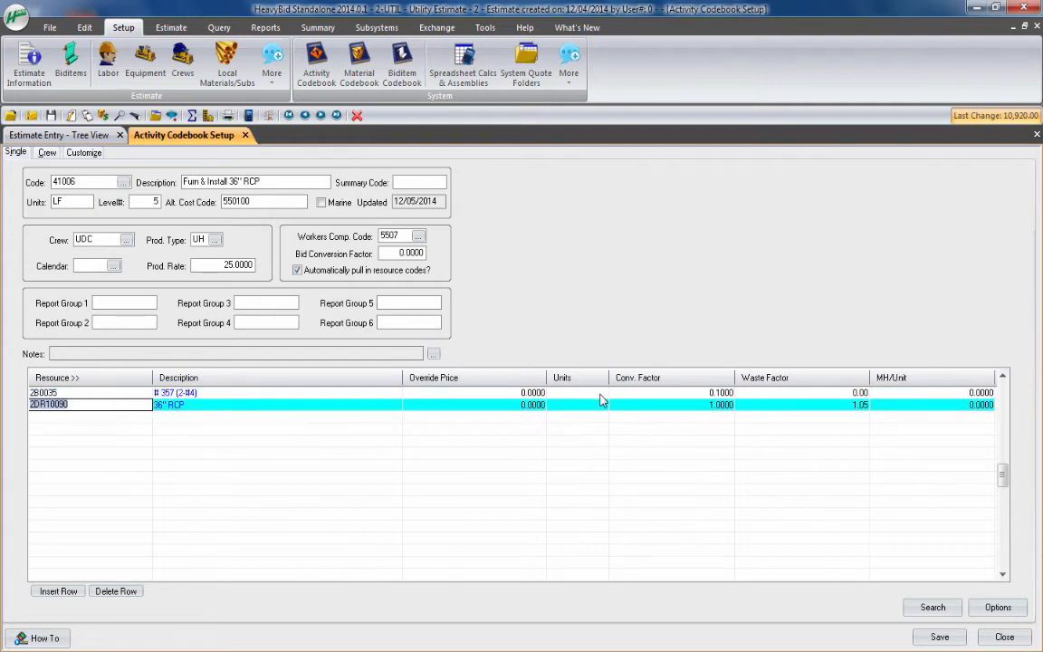
click(764, 405)
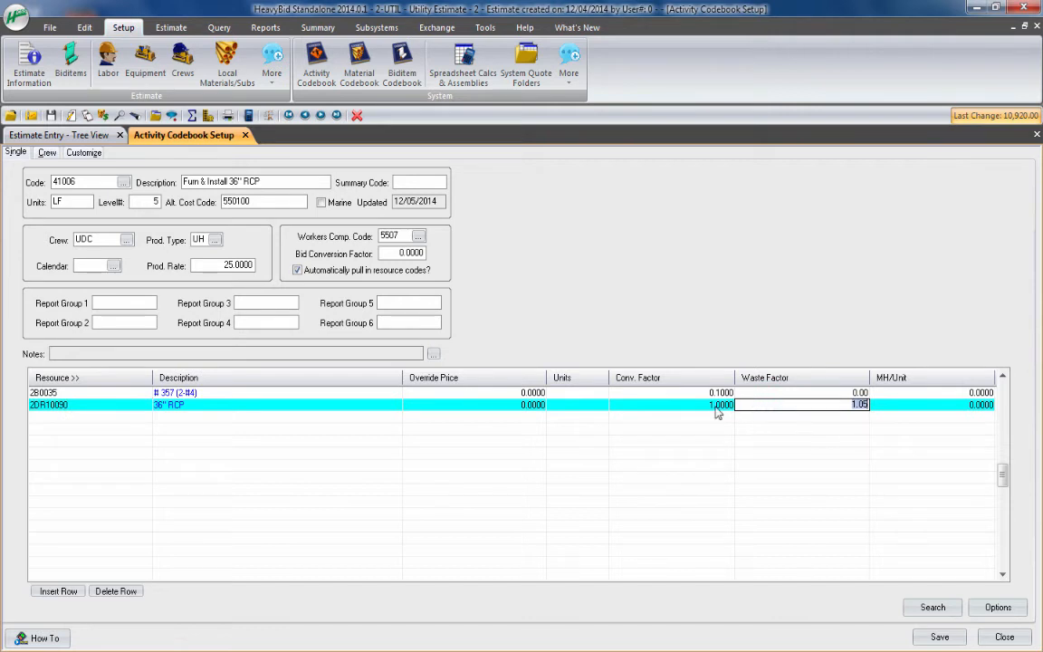
click(526, 405)
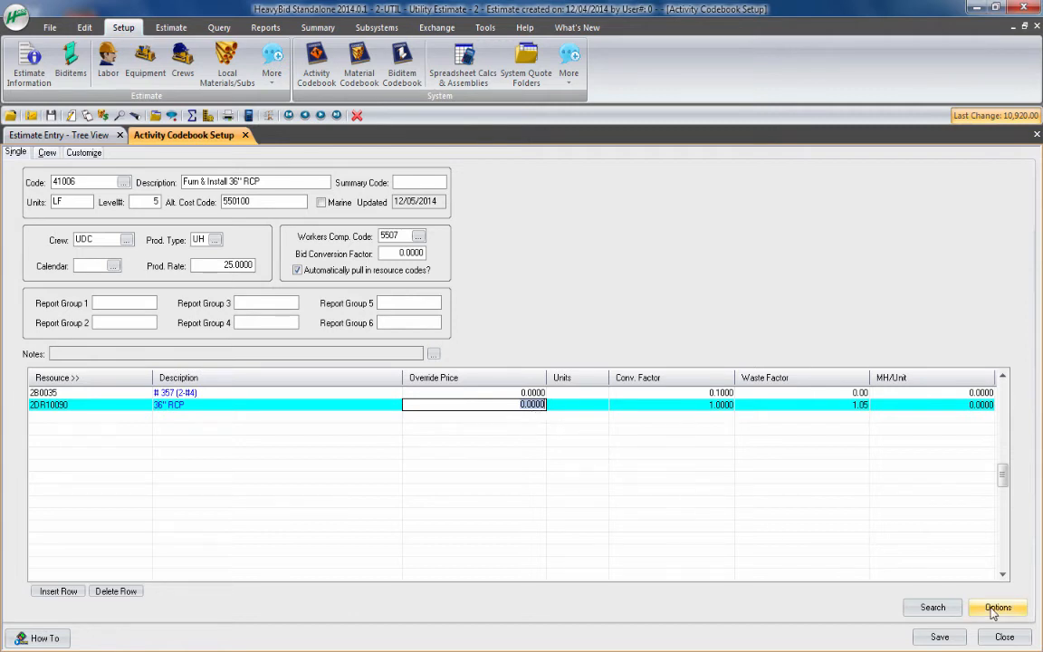
click(938, 637)
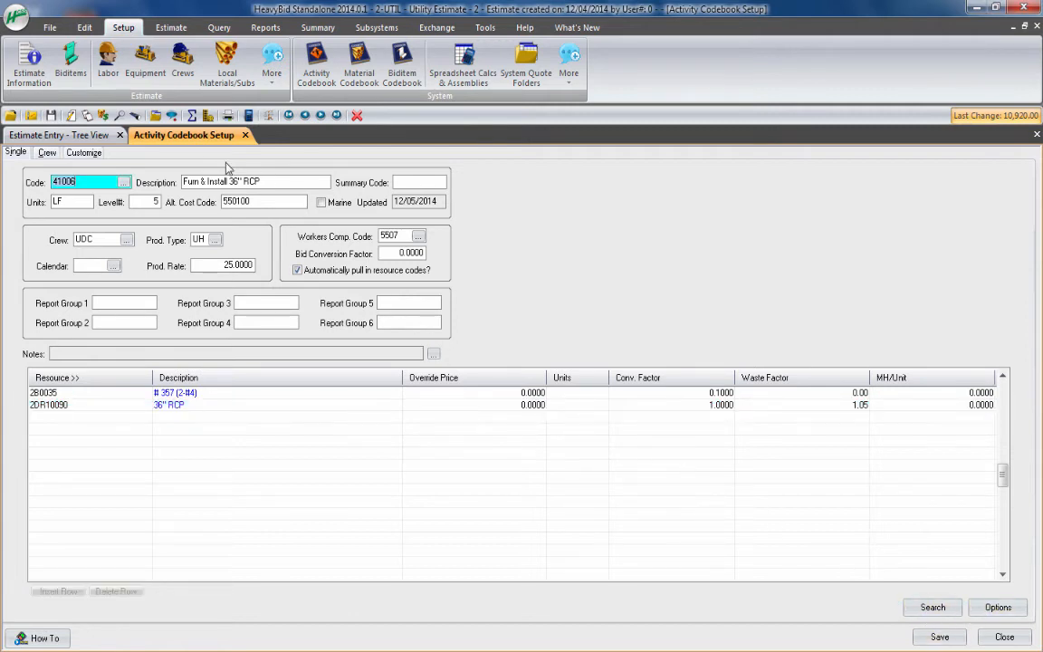
In the estimate, add activity 41006 Furn & Install 36" RCP from the RCP pipe group to biditem 80, RC PIPE (CL IV) (36 IN)
click(75, 135)
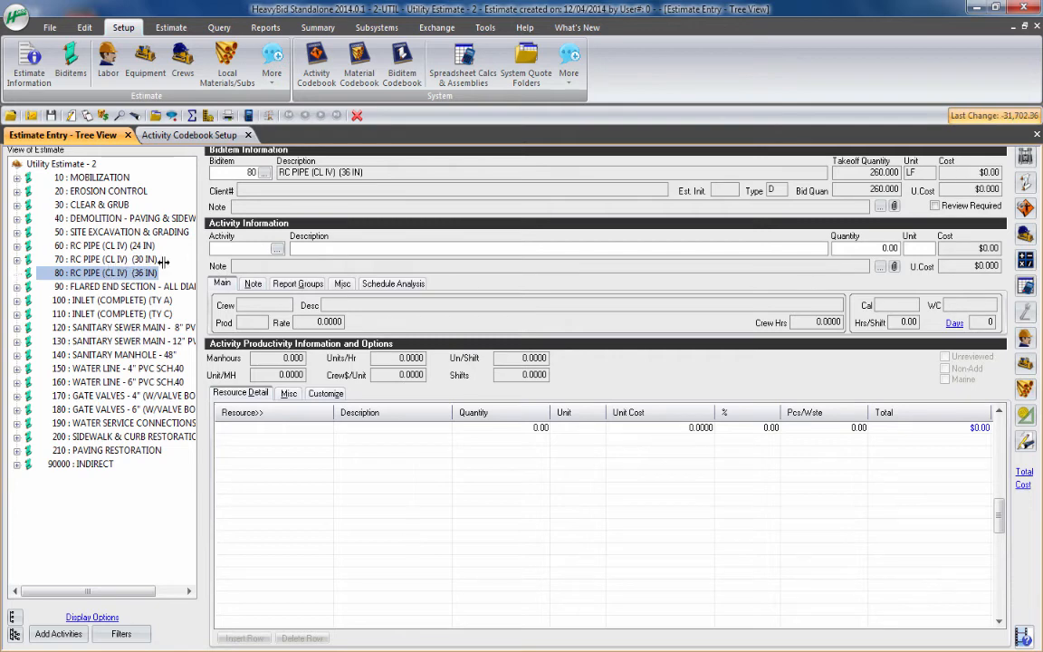
click(276, 249)
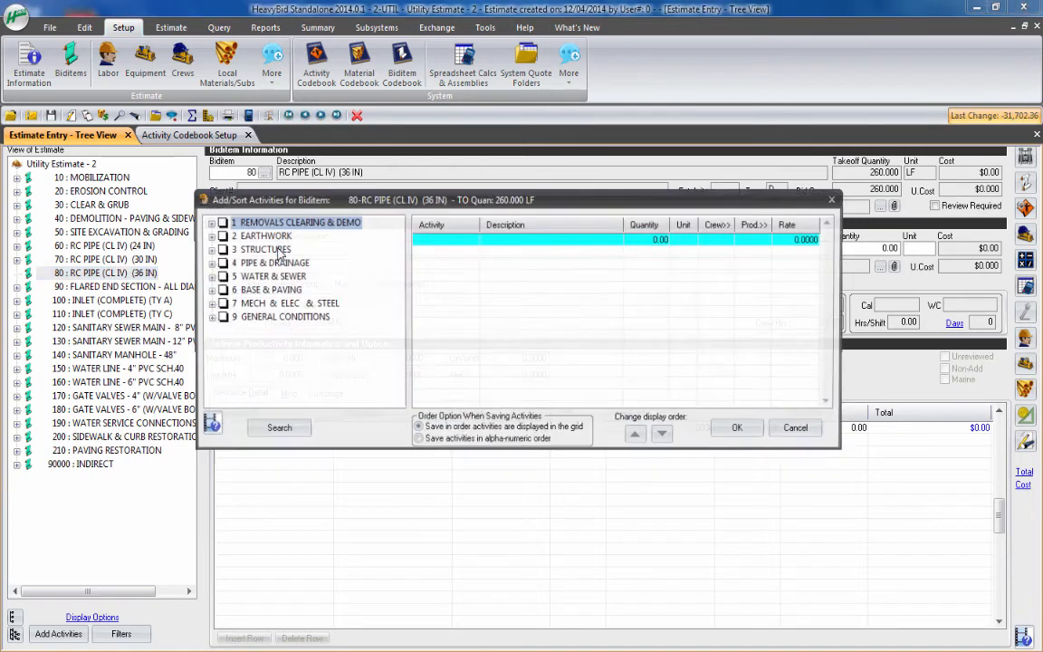
click(208, 263)
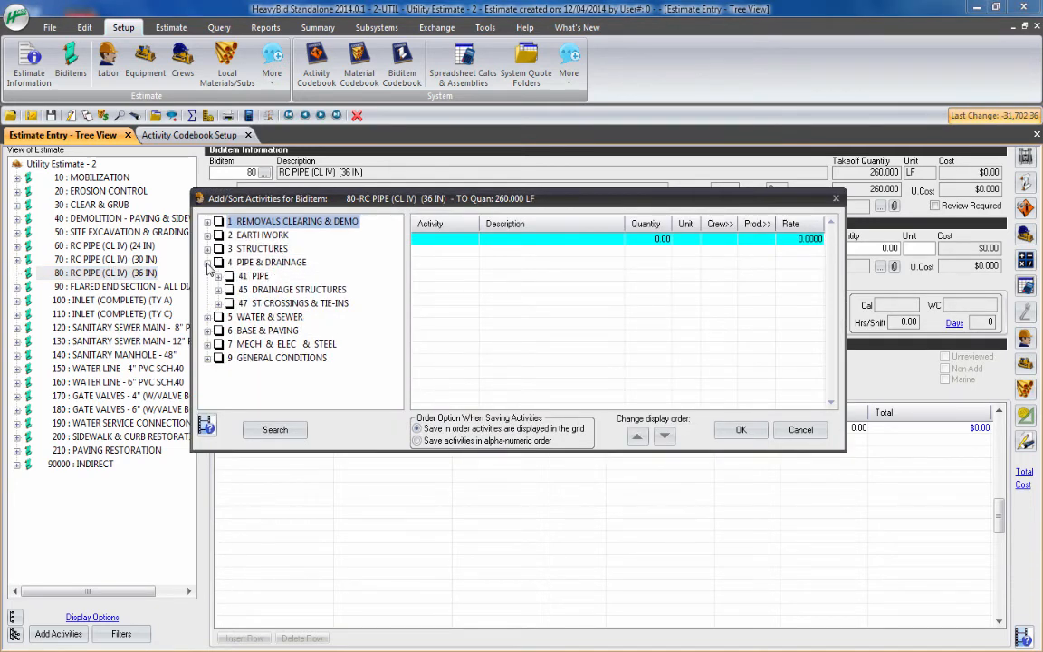
click(218, 275)
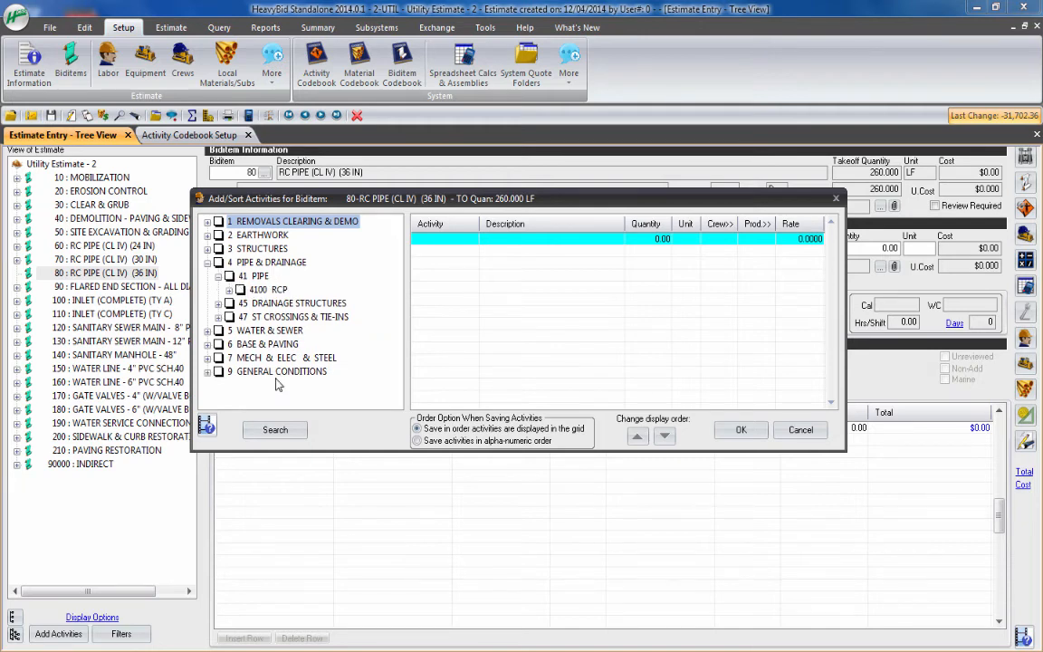
click(229, 290)
click(240, 305)
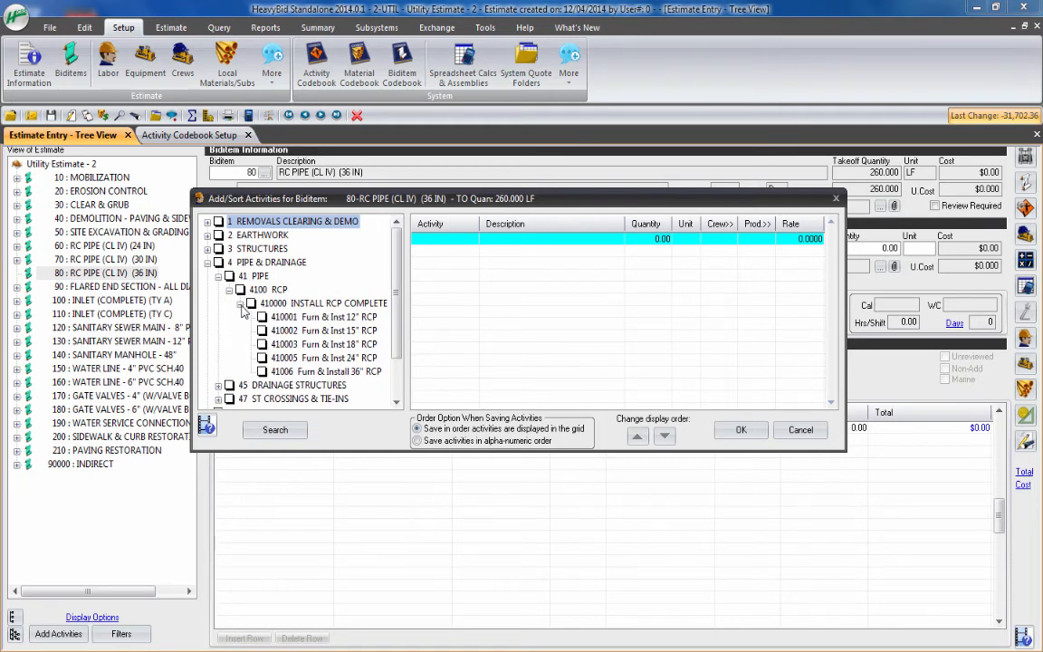
click(263, 372)
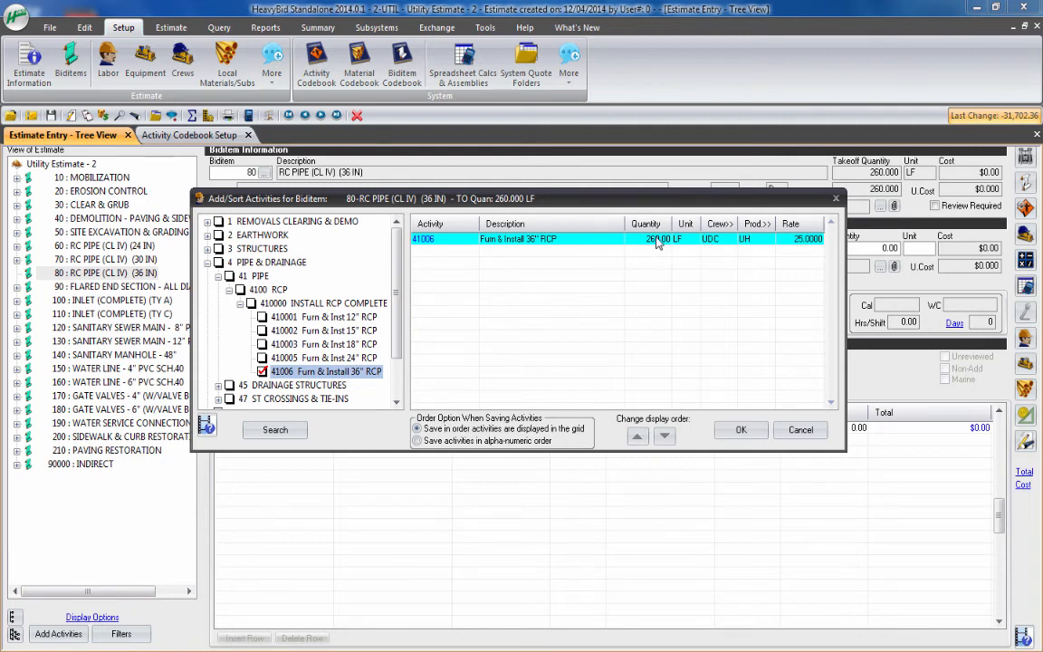
drag(733, 200, 682, 217)
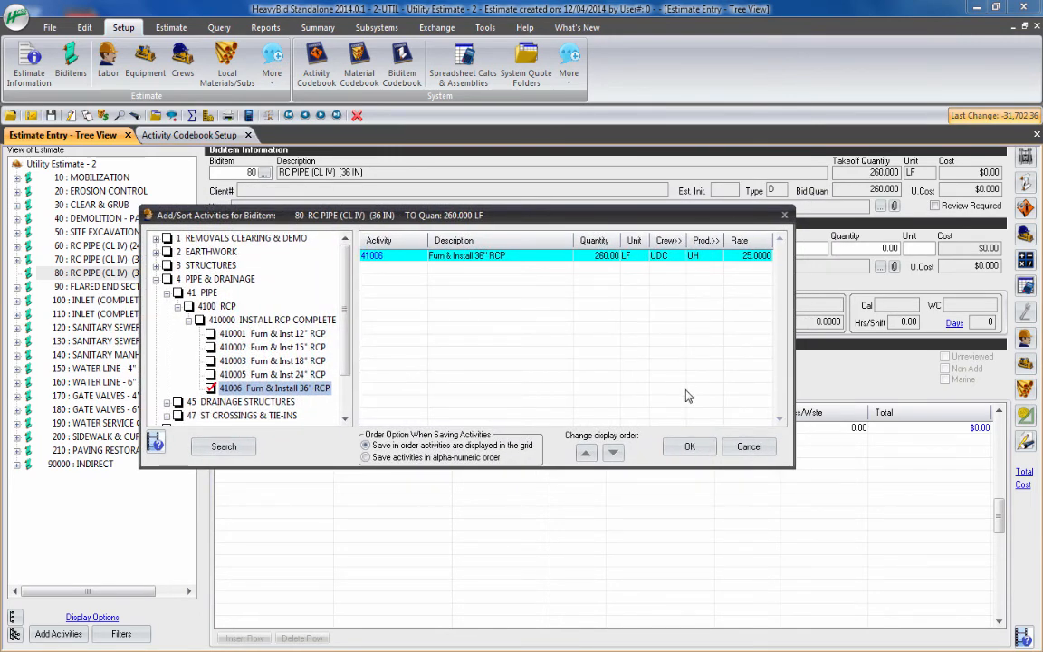
click(689, 446)
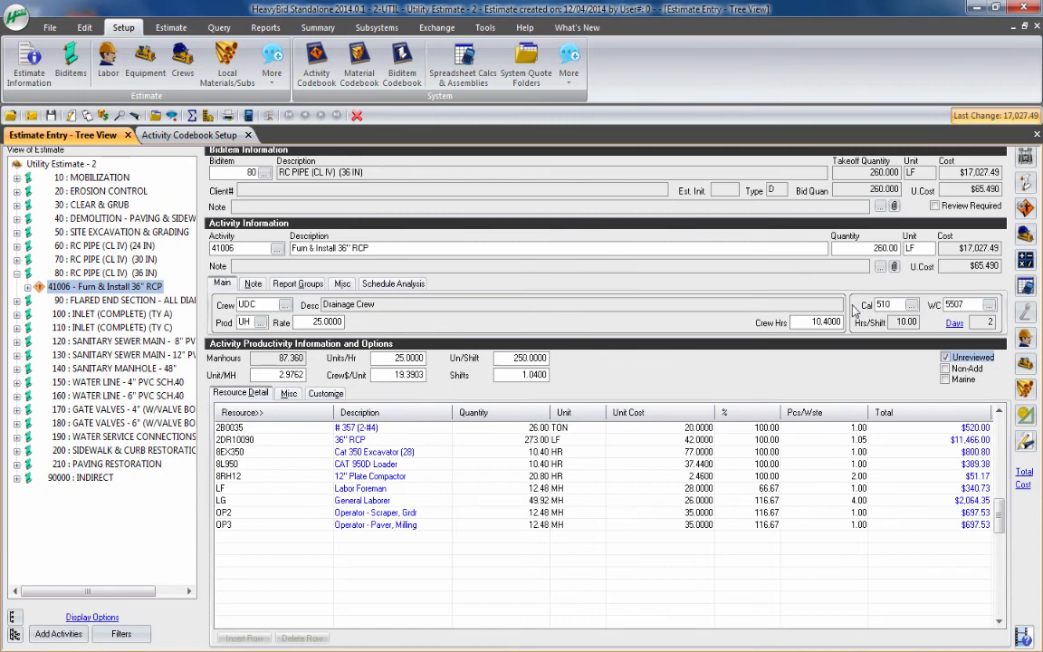
Examine the added activity's calendar, workers comp and activity codes, and the quantities of its # 357 (2-#4) and 36" RCP resources
click(896, 307)
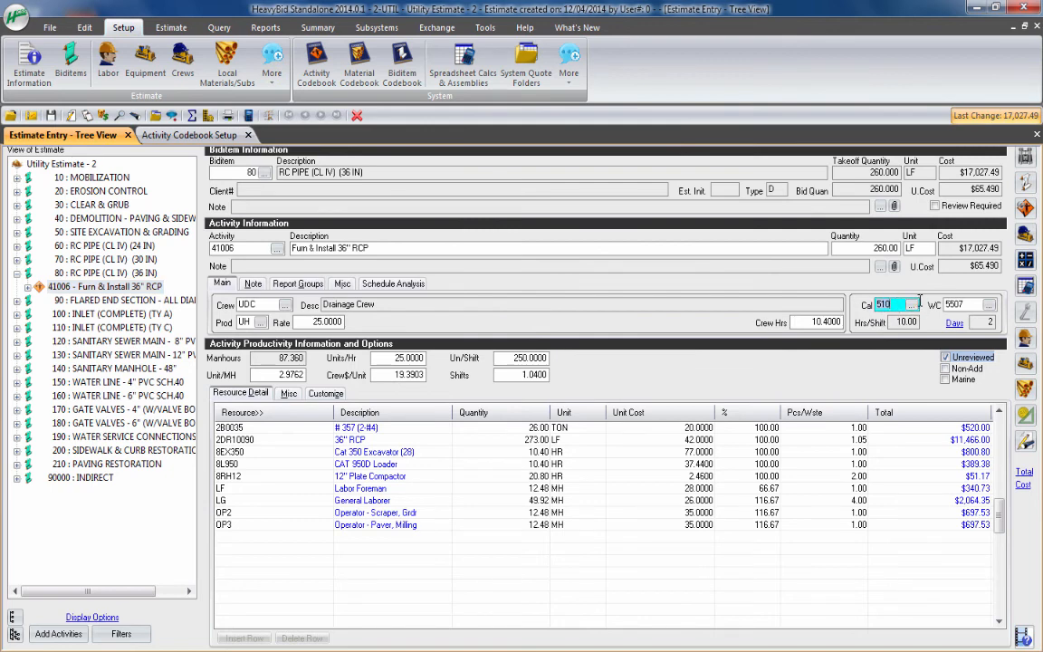
click(967, 304)
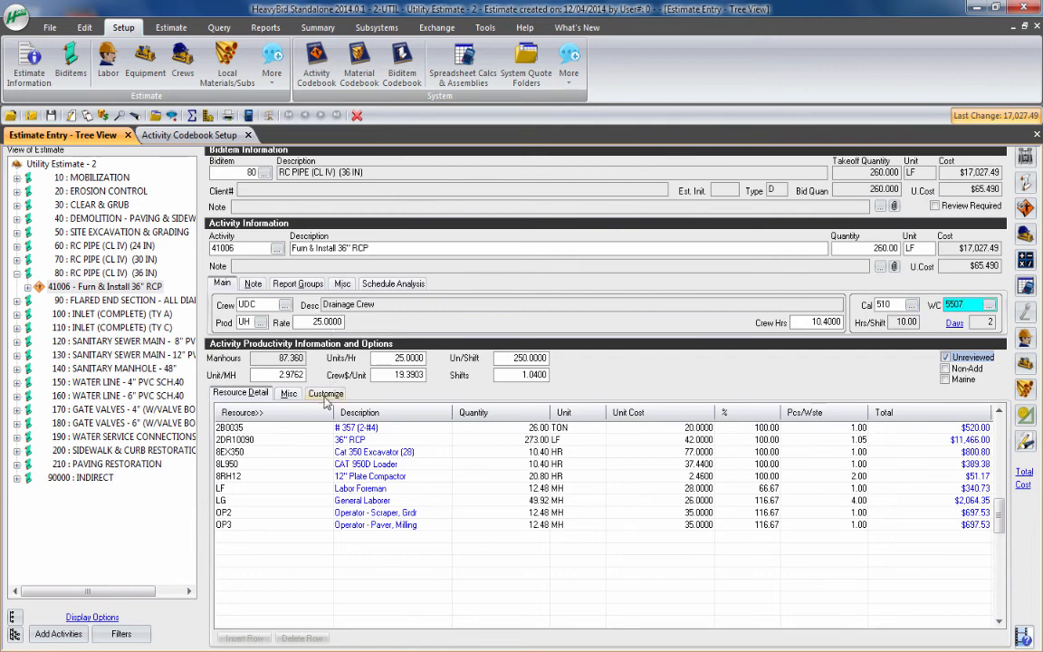
click(234, 428)
click(246, 440)
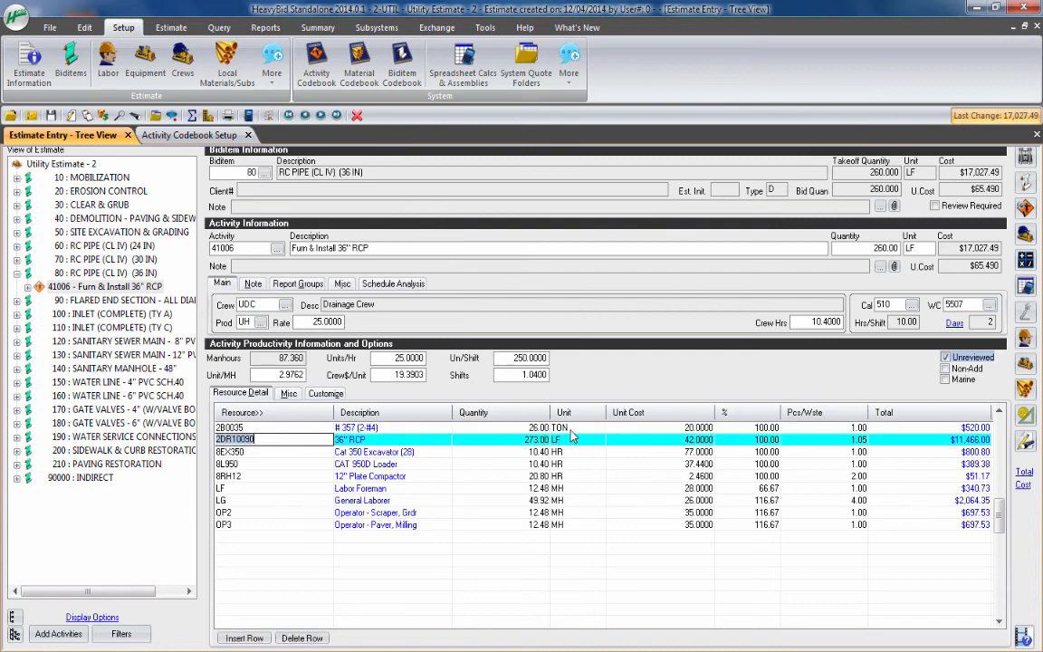
click(516, 430)
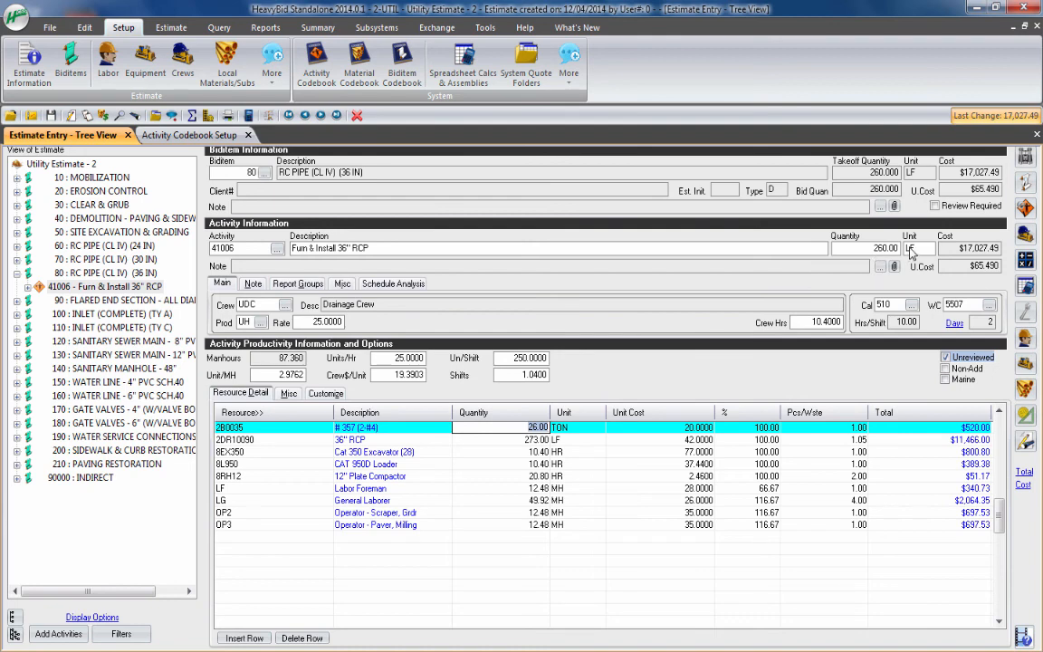
click(532, 440)
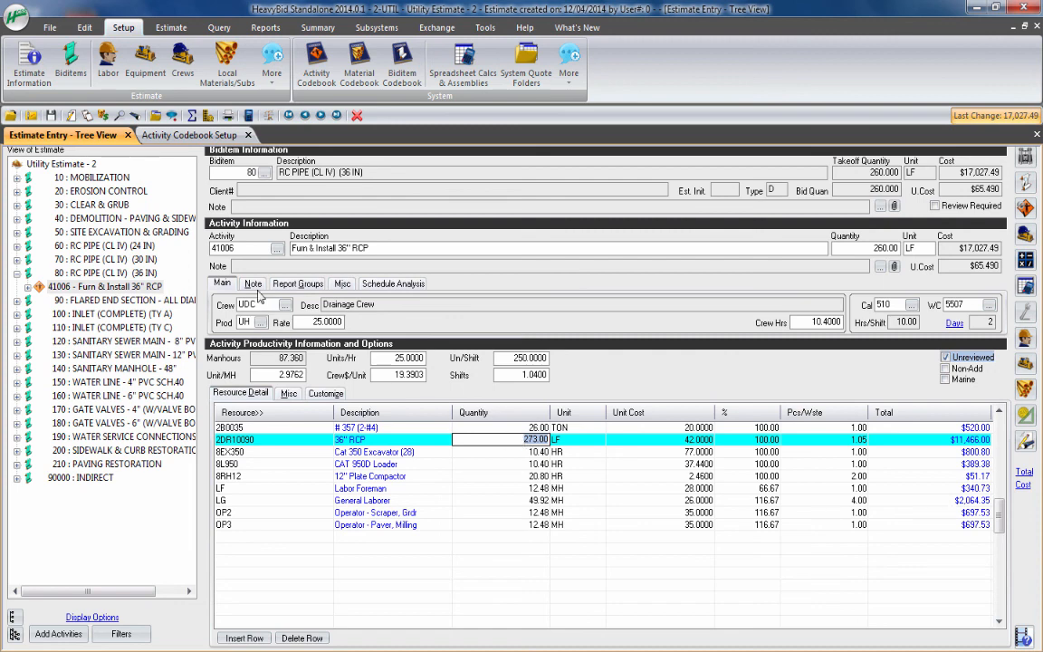
click(241, 249)
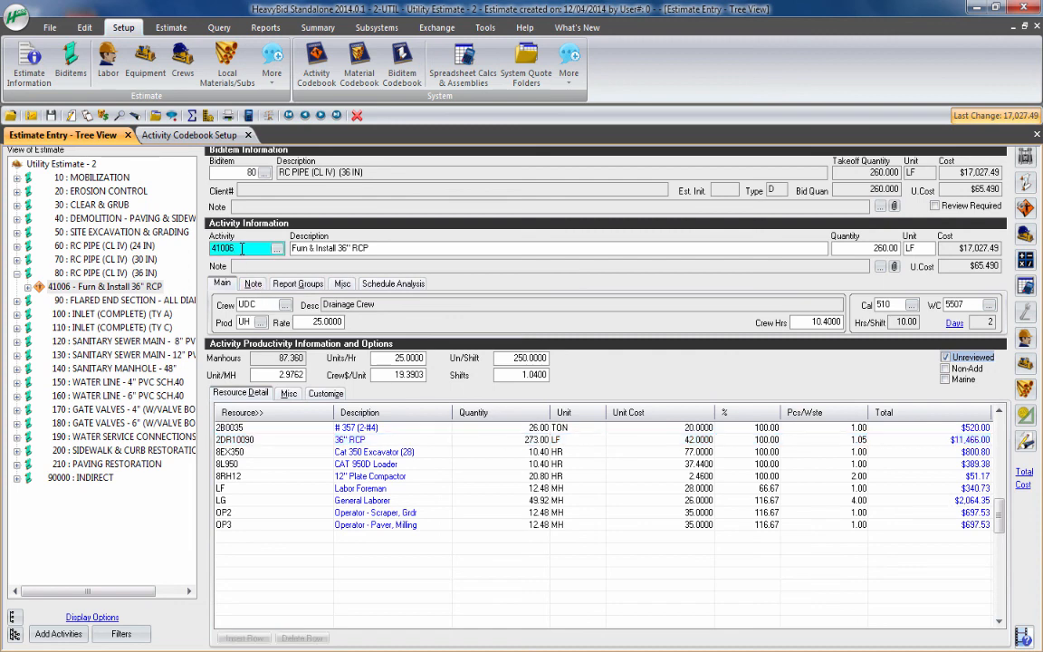